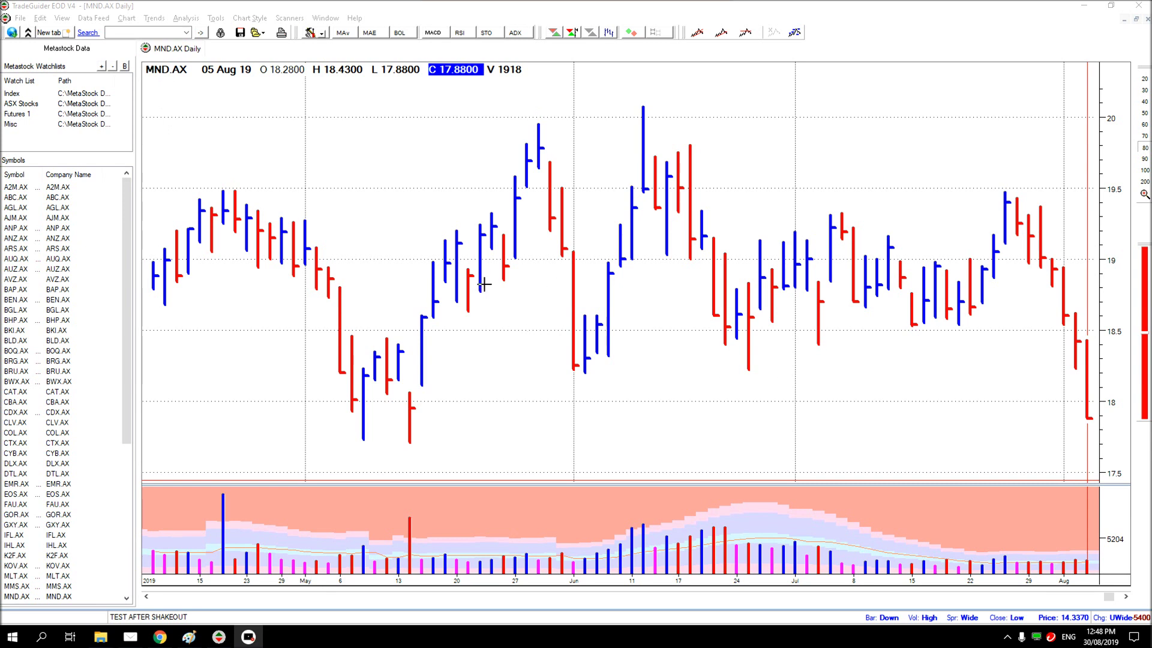
- Create a horizontal line starting at the 3 June 2019 bar and set its price level to 18.22
click(154, 18)
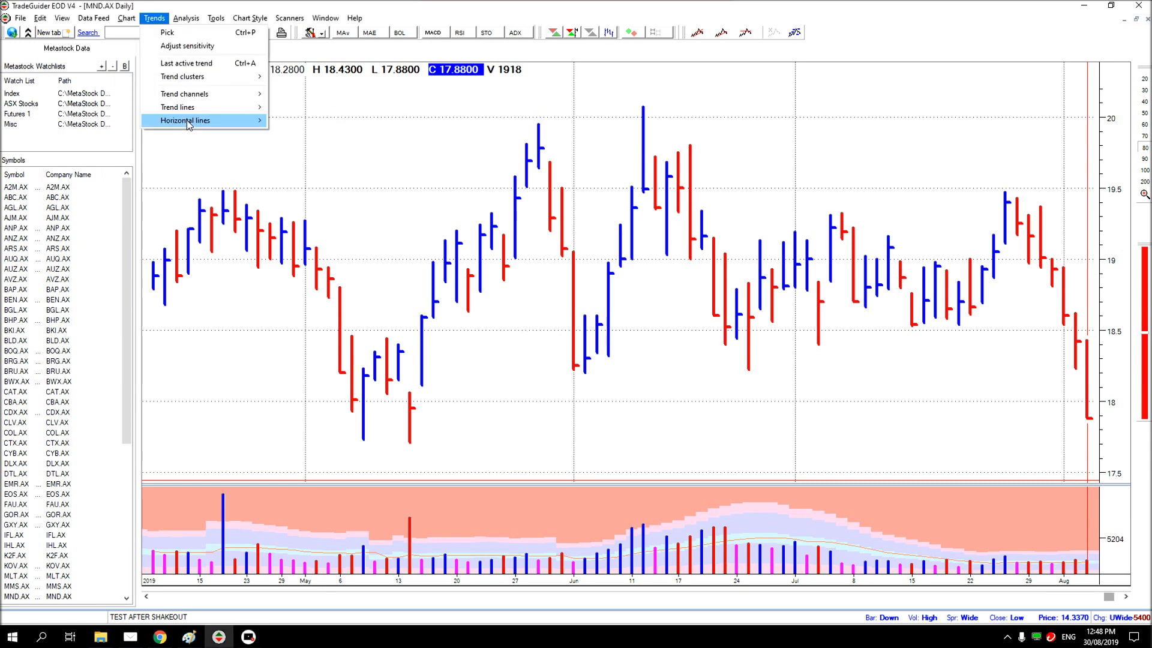
mouse_move(191, 123)
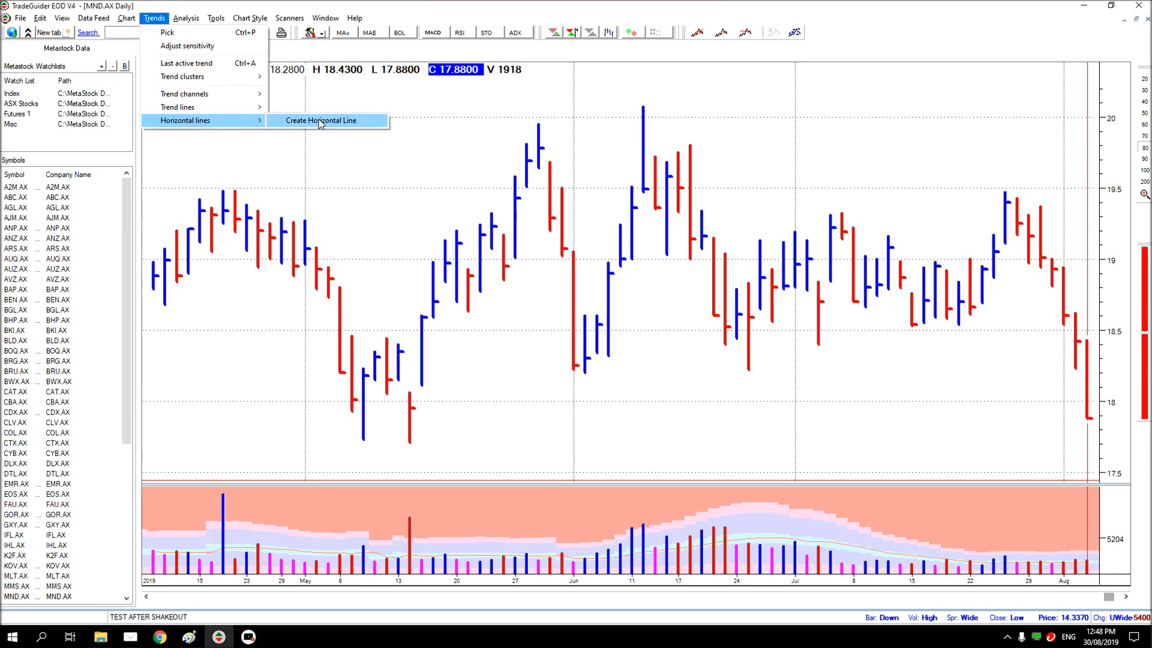
click(321, 122)
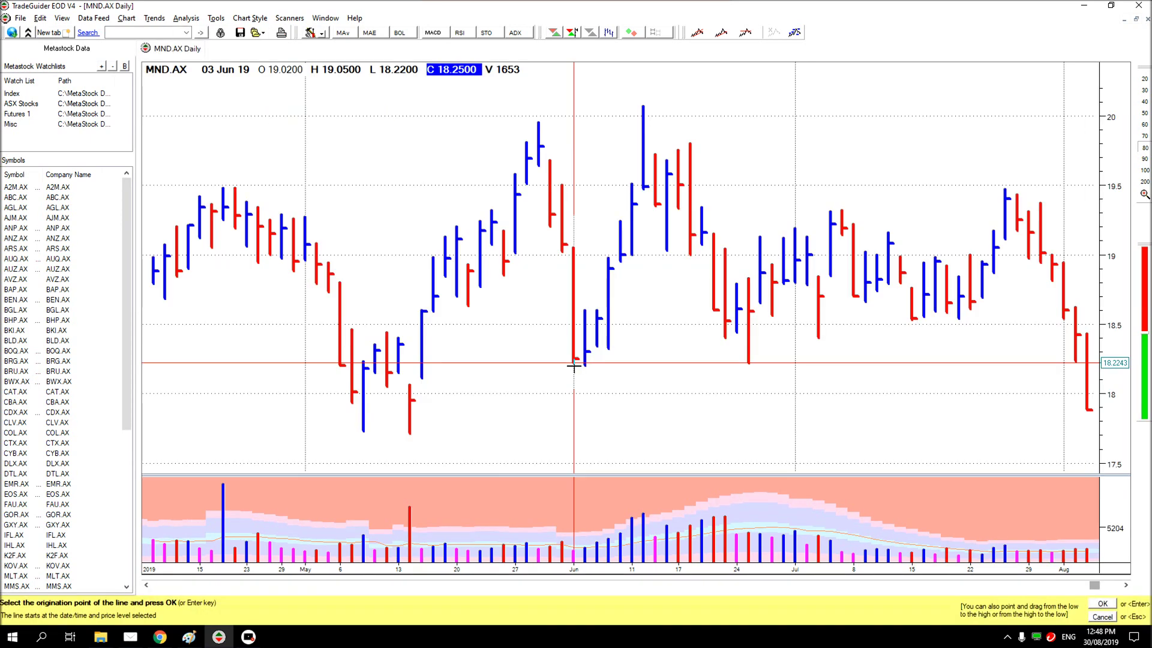
click(1103, 604)
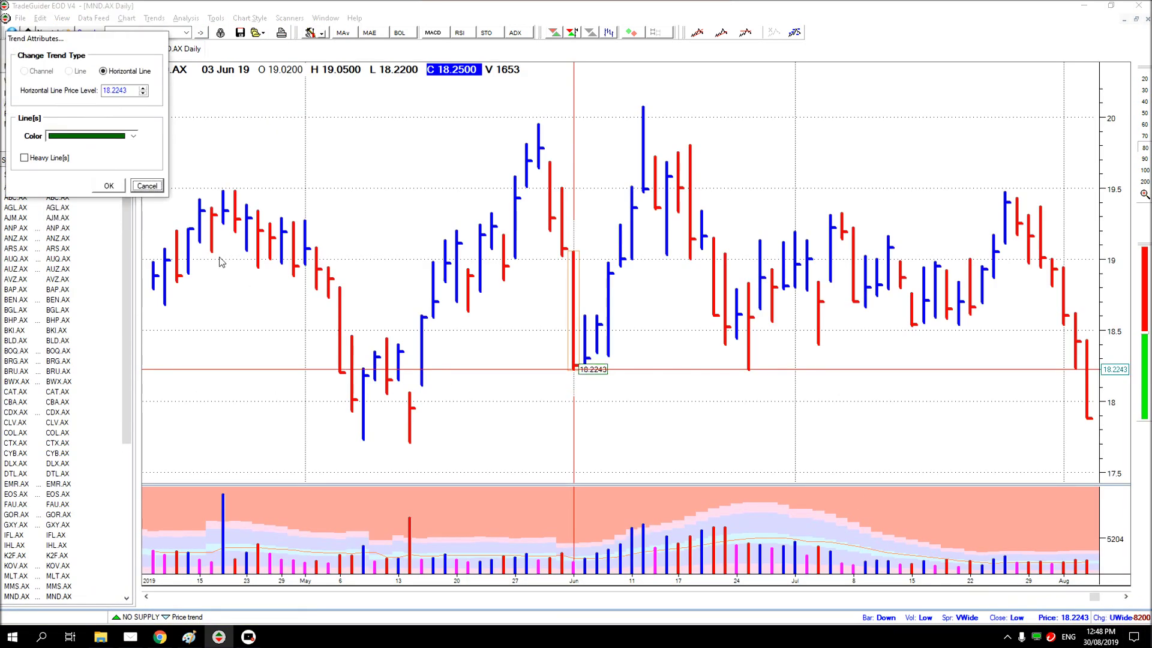
double_click(134, 90)
text(18.22)
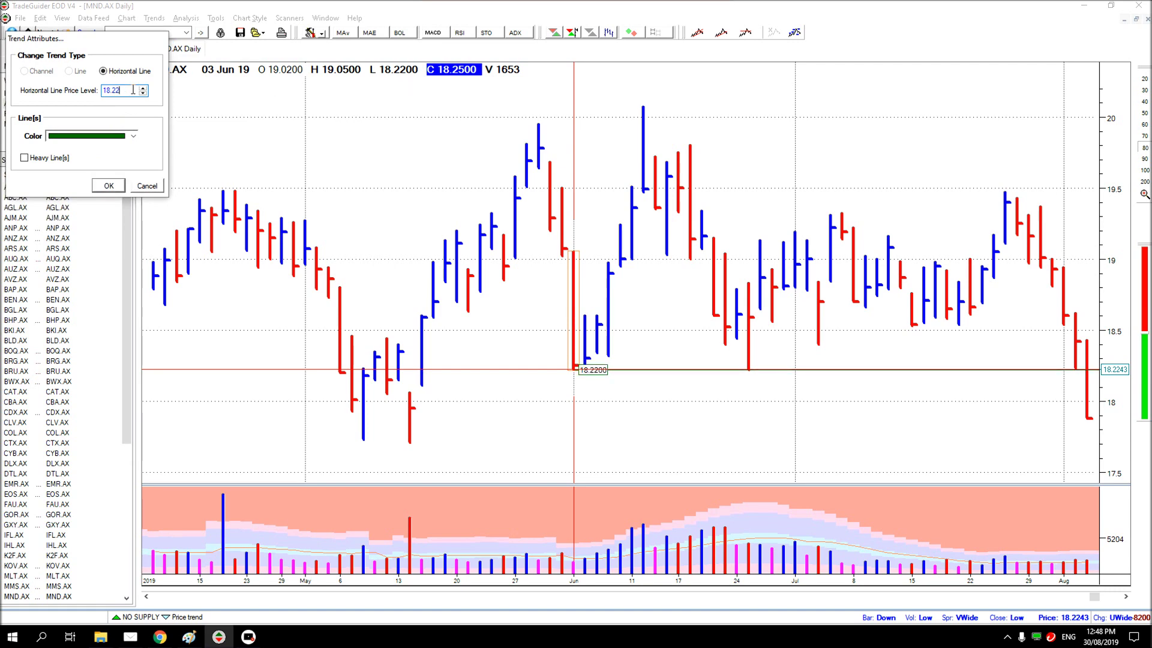
click(107, 185)
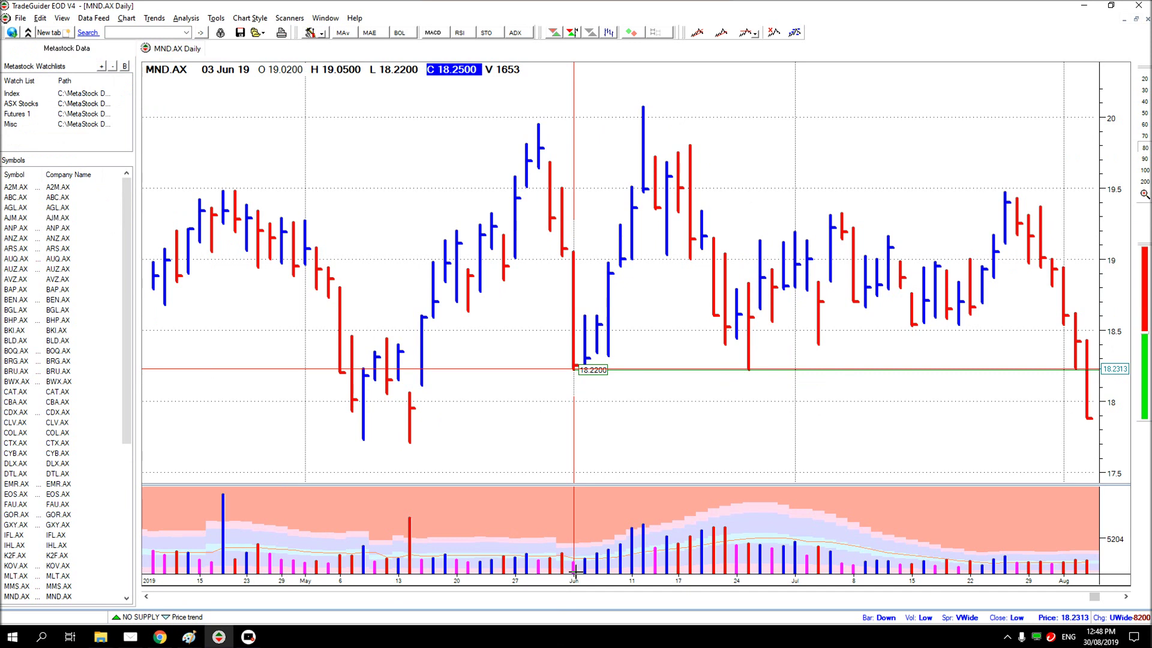
- Create a horizontal line starting at the 21 June 2019 bar and set its price level to 18.40
click(721, 526)
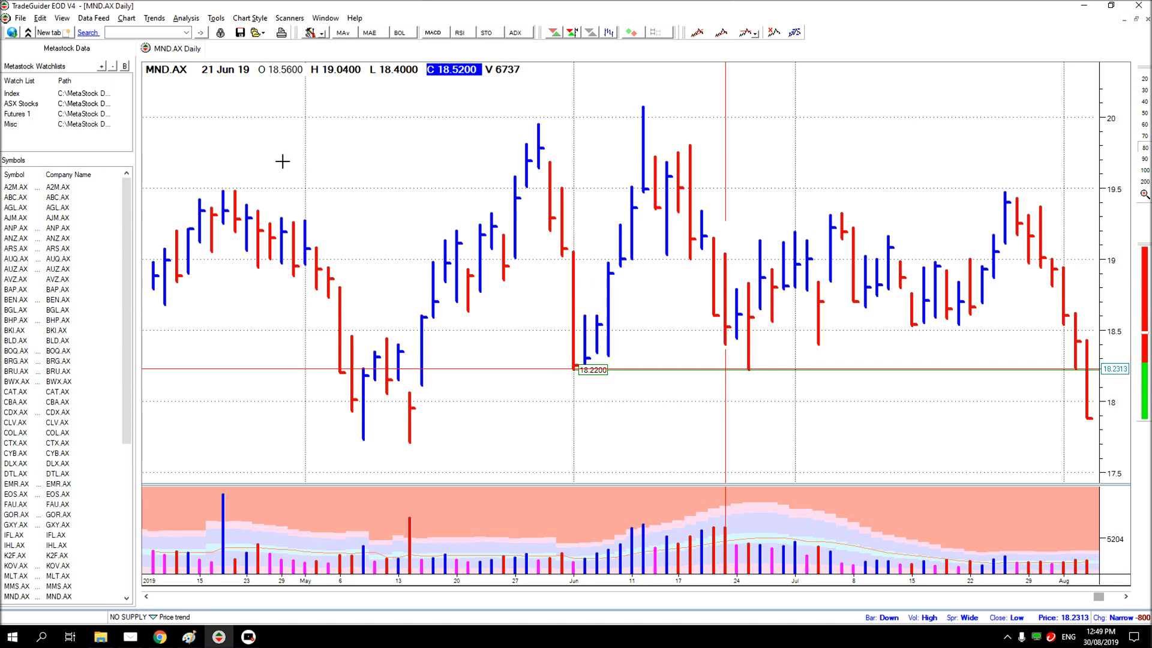
click(154, 18)
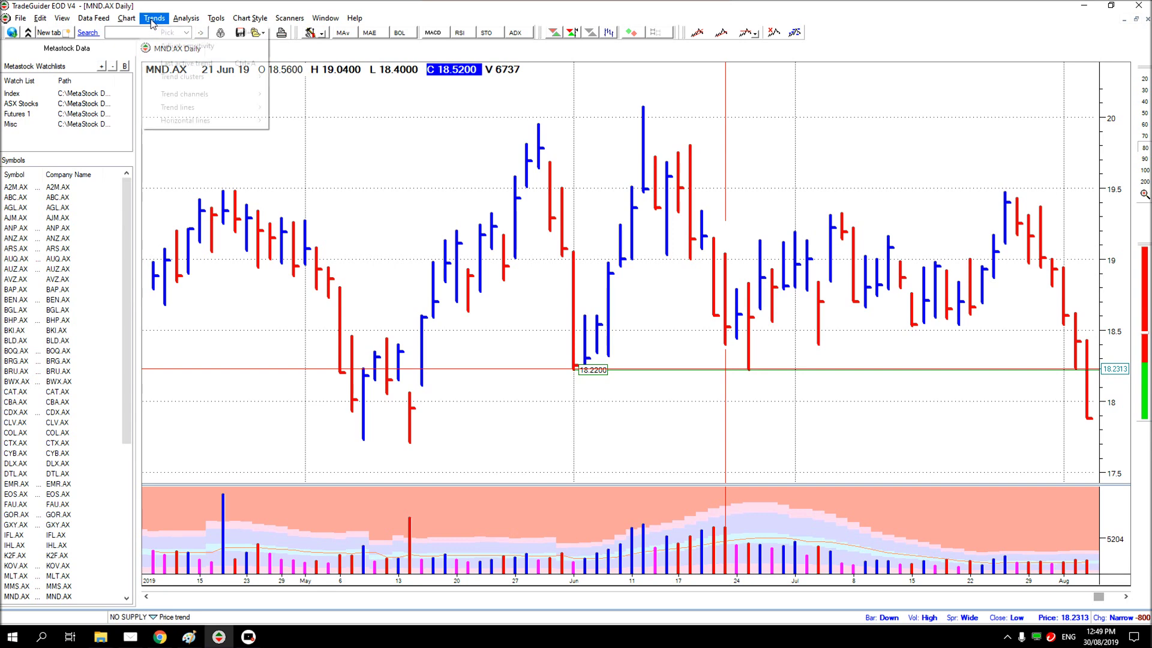
mouse_move(180, 120)
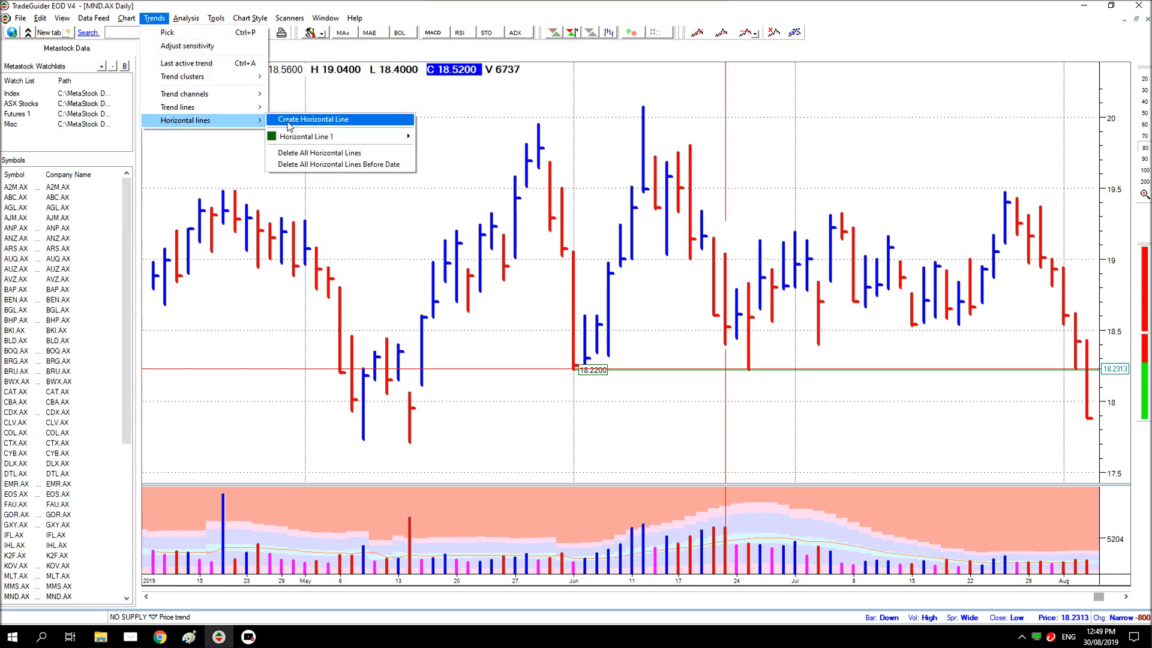
click(291, 123)
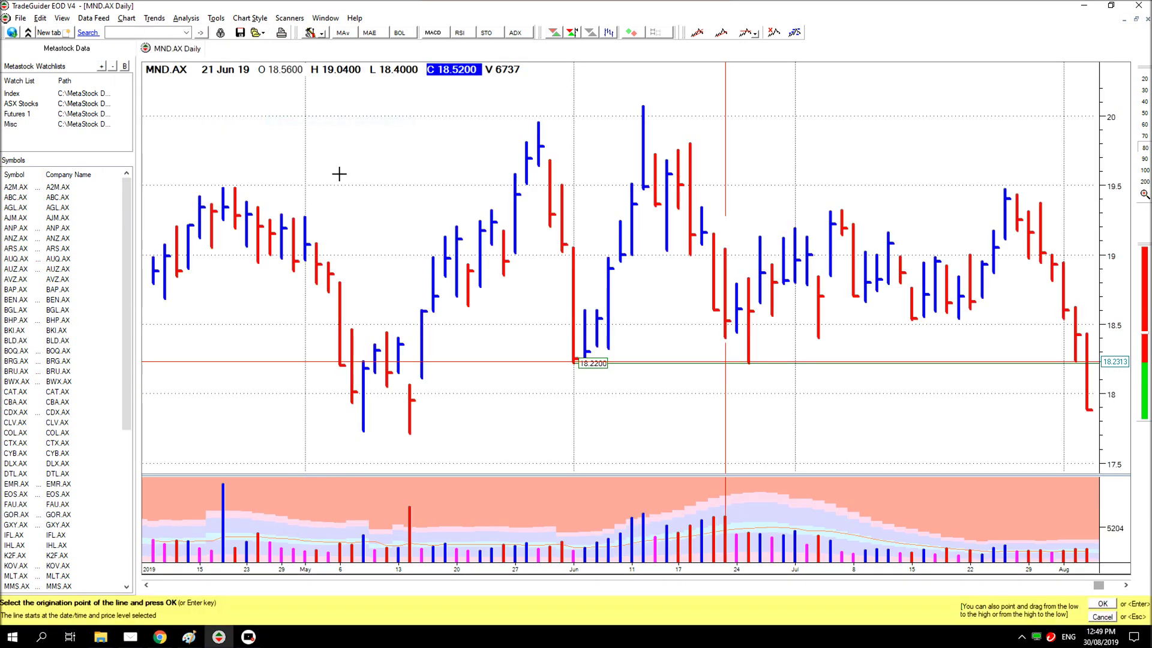
click(1104, 603)
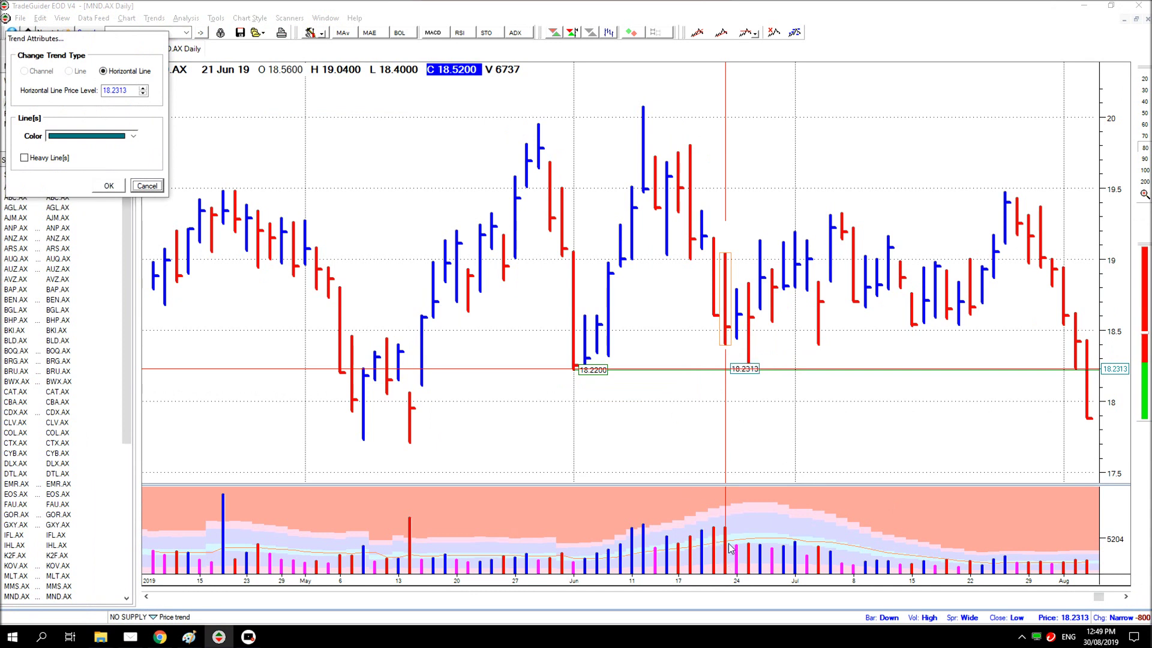
click(150, 118)
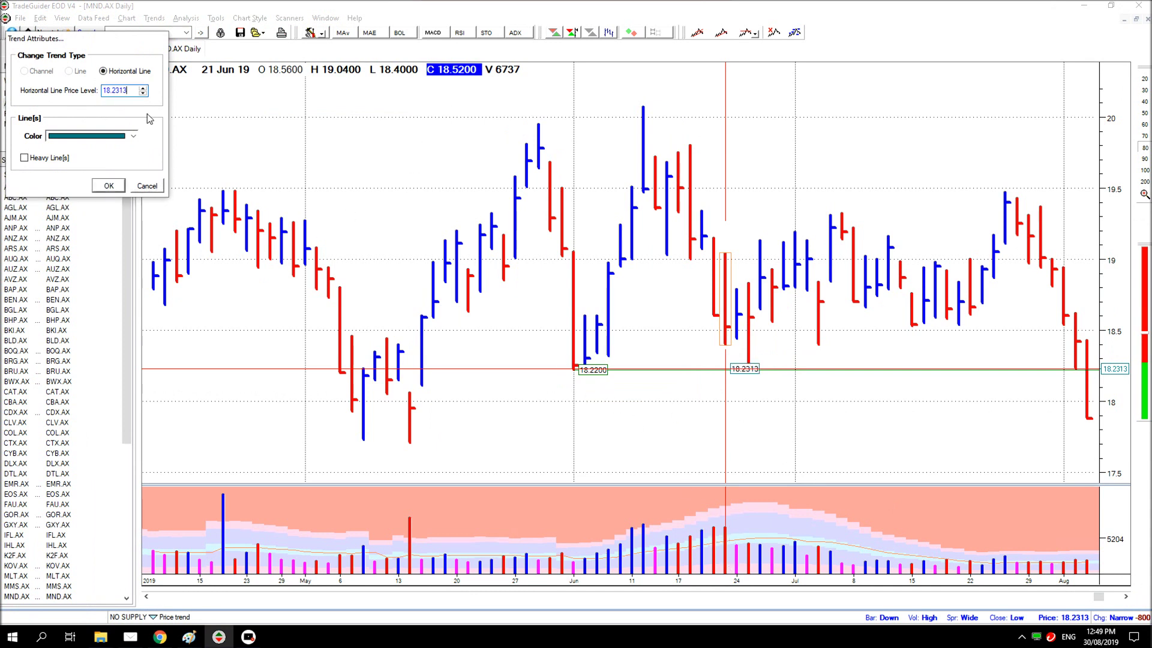
key(BackSpace)
key(BackSpace)
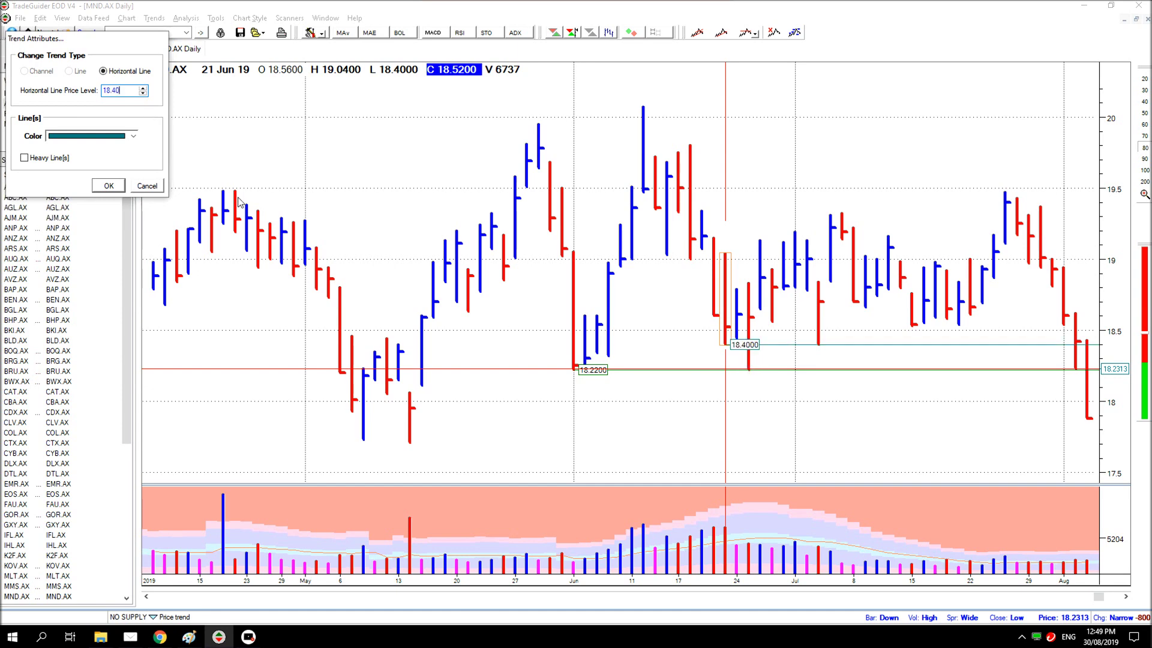
click(109, 189)
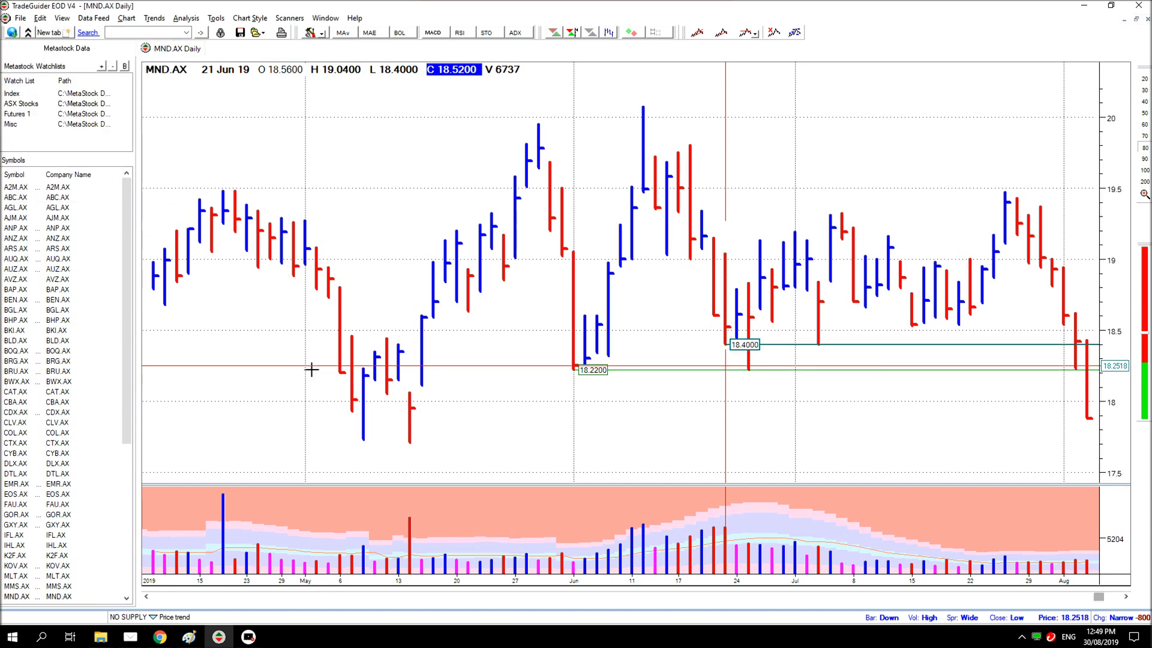
- Create a heavy horizontal line starting at the 7 May 2019 bar and set its price level to 17.93
click(352, 411)
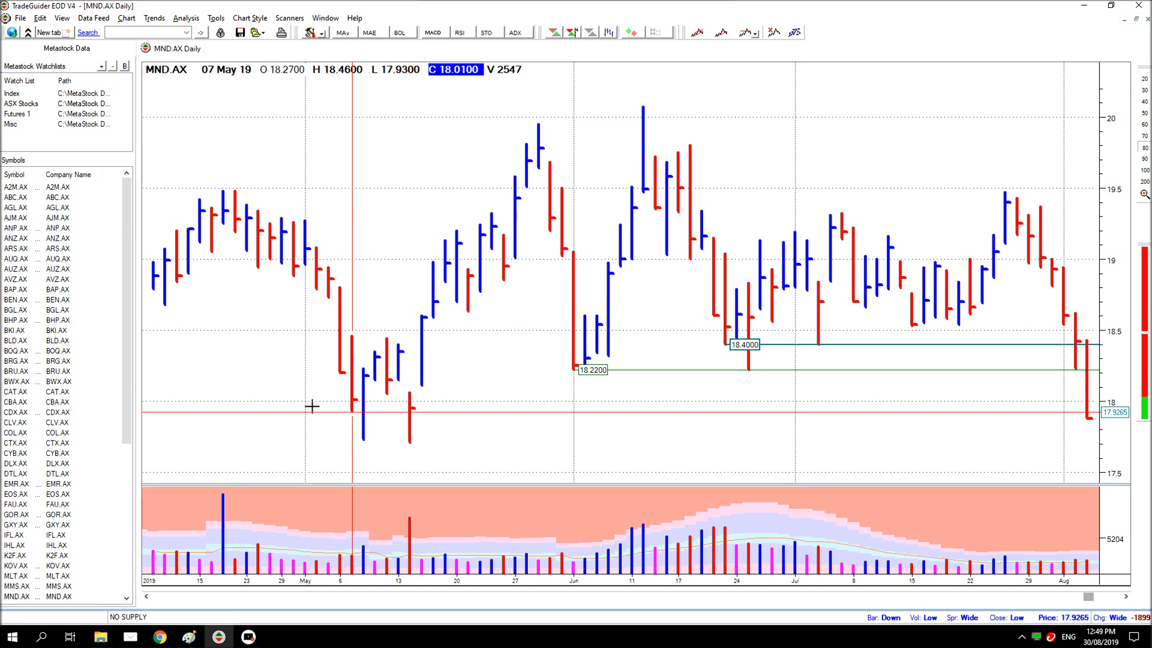
click(154, 18)
mouse_move(178, 123)
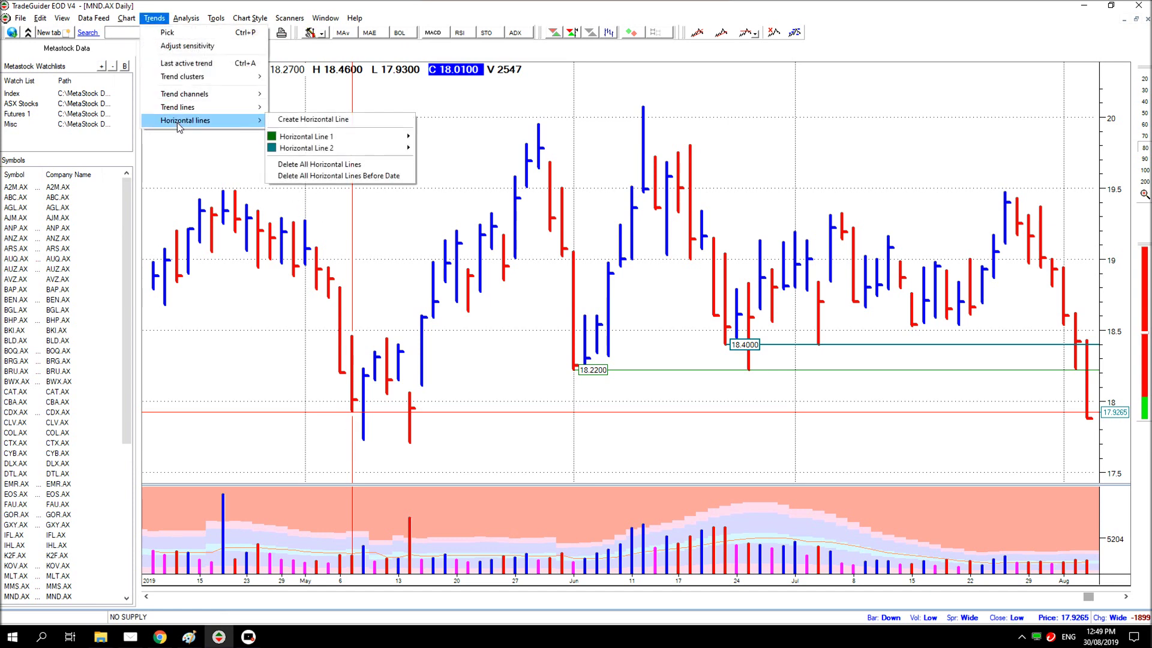
click(311, 120)
click(1102, 604)
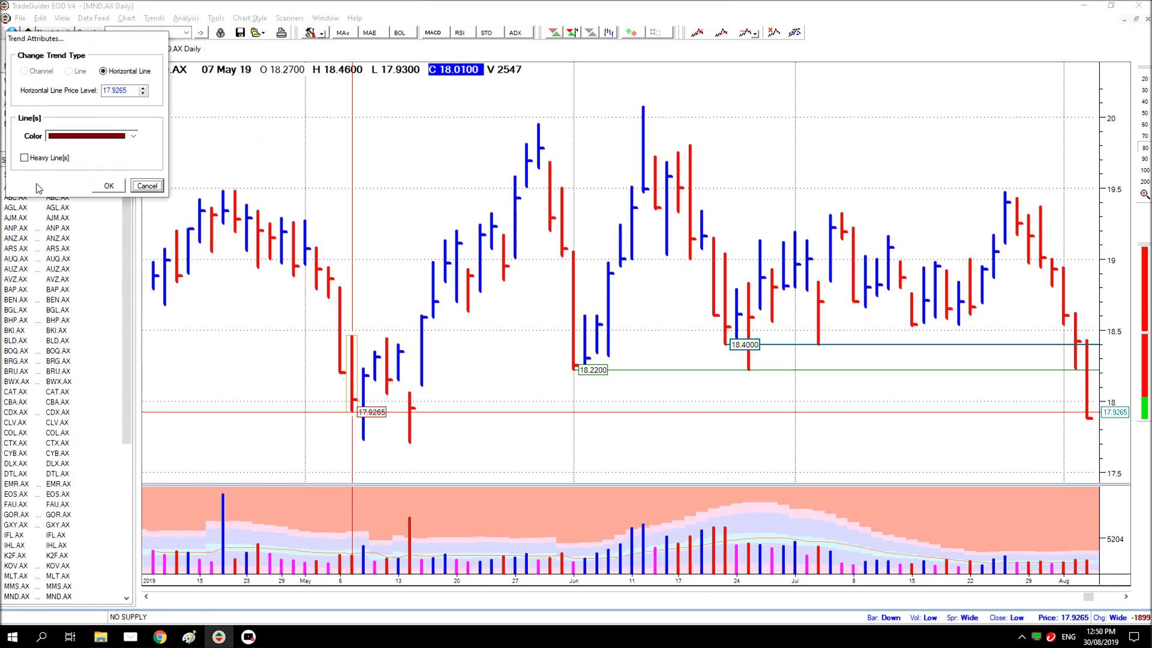
click(24, 157)
click(137, 90)
key(BackSpace)
key(BackSpace)
key(BackSpace)
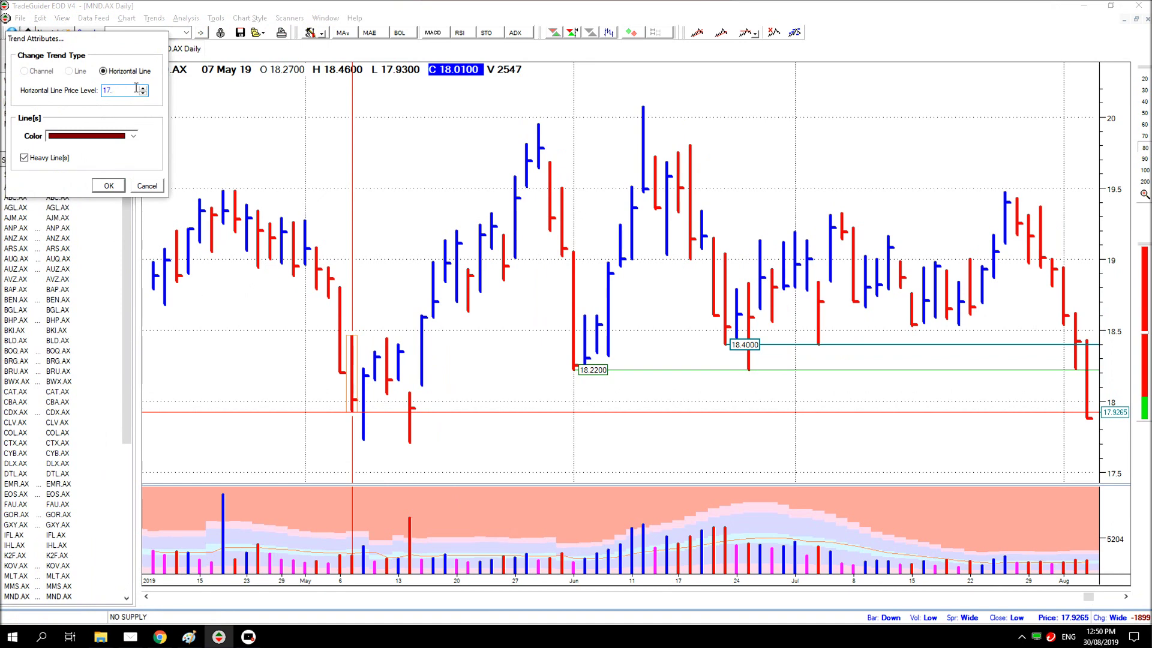
text(3)
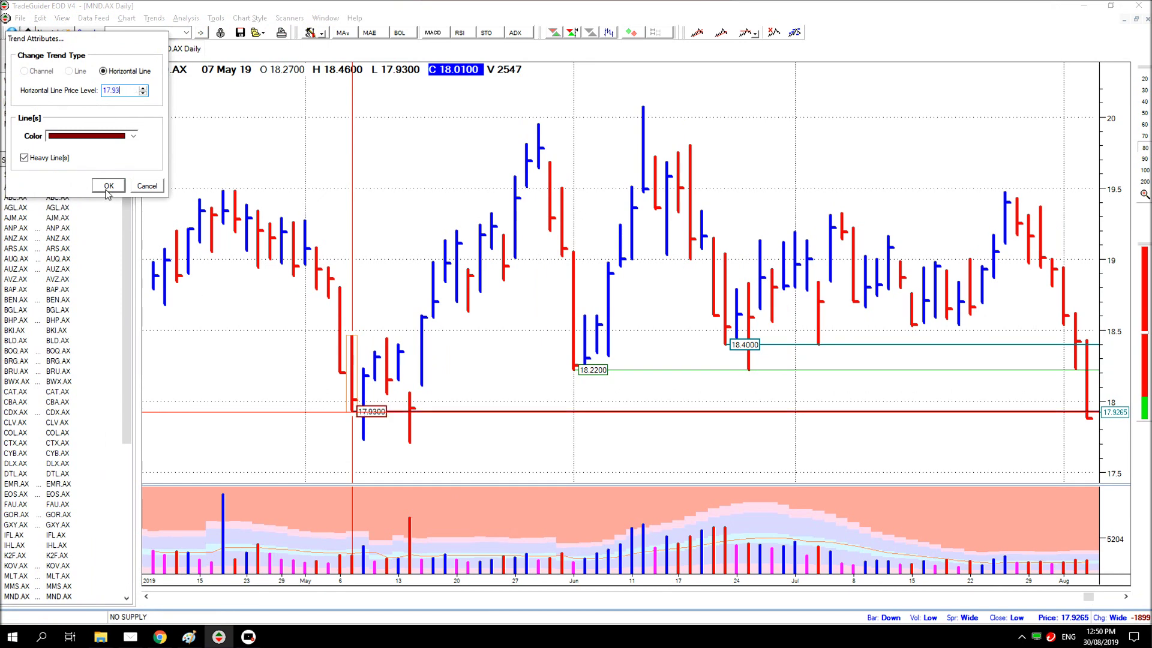
click(109, 187)
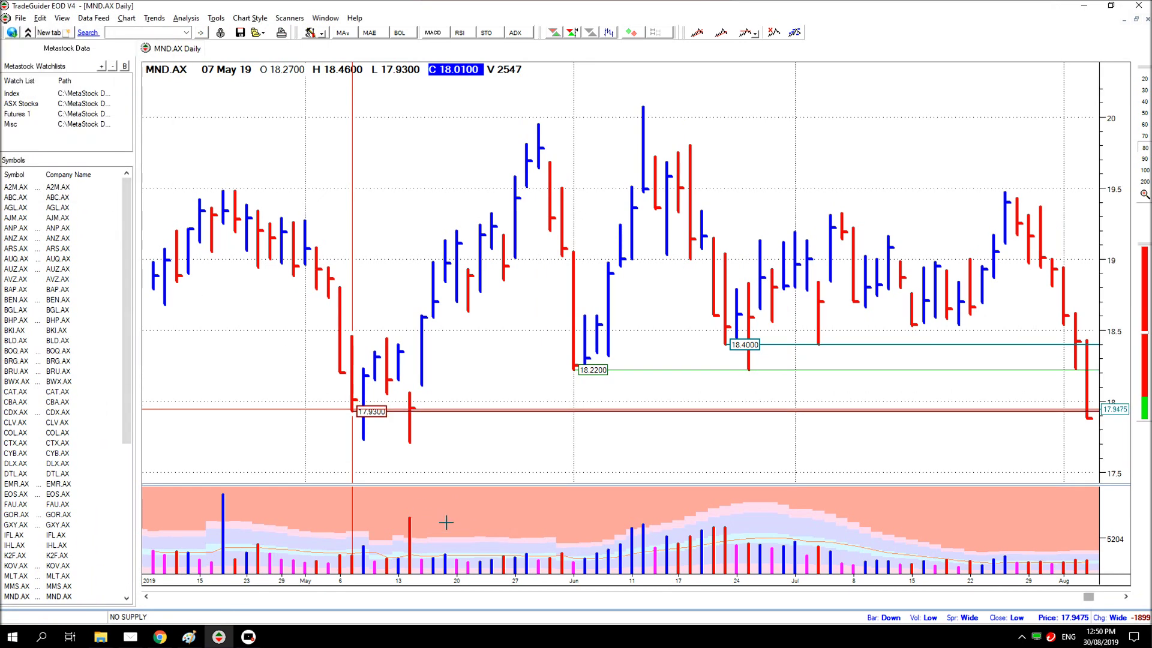
- Examine the 5 August, 3 June and 6 August 2019 bars and their volume against the horizontal lines
click(1092, 479)
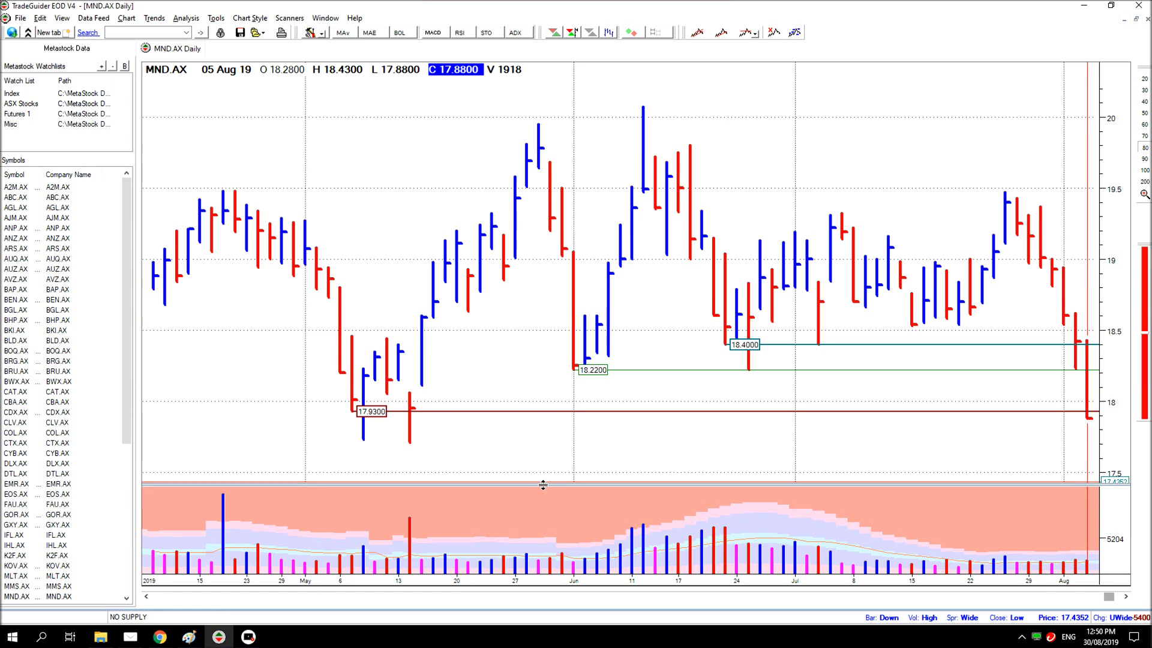
click(575, 547)
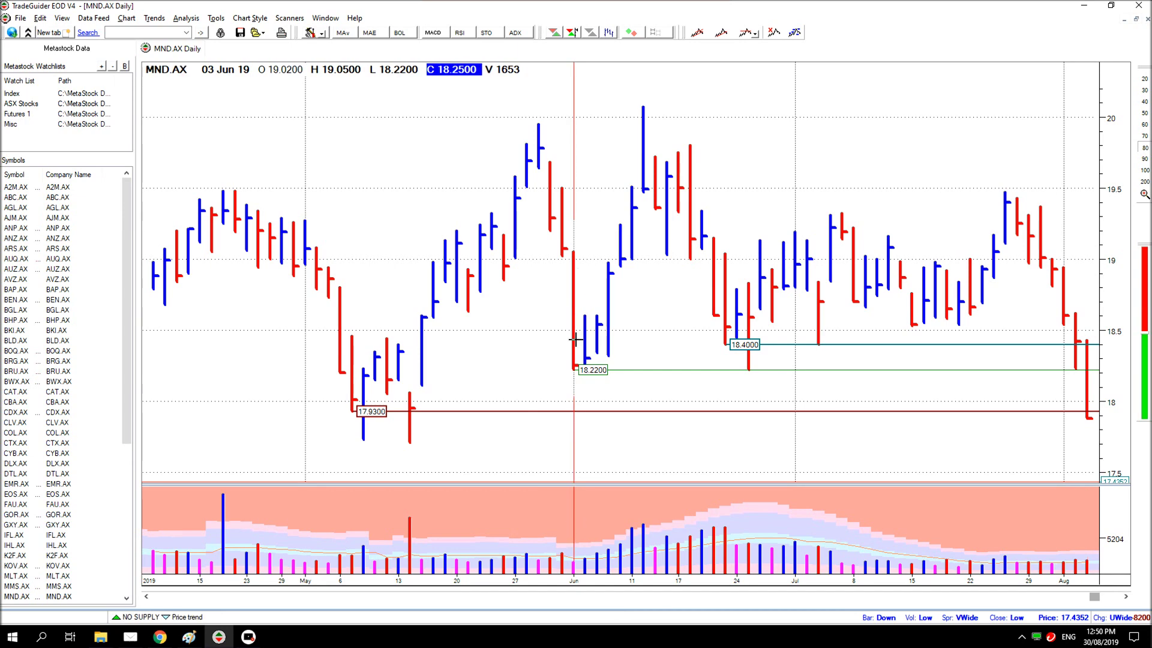
mouse_move(581, 247)
click(1087, 549)
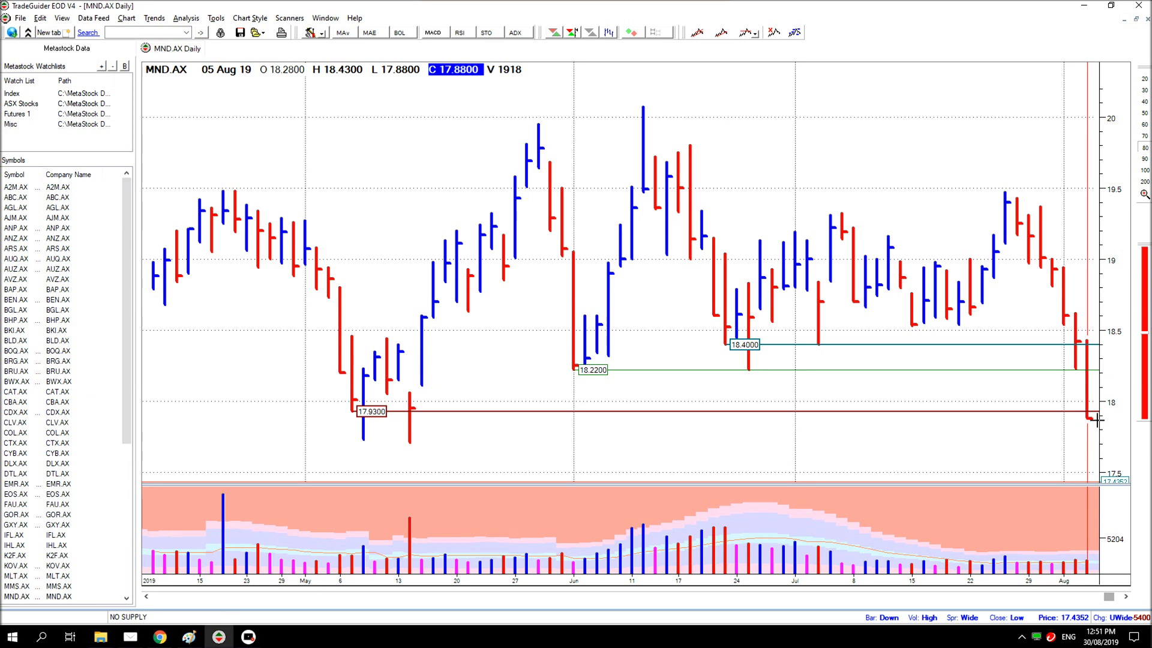
click(1089, 337)
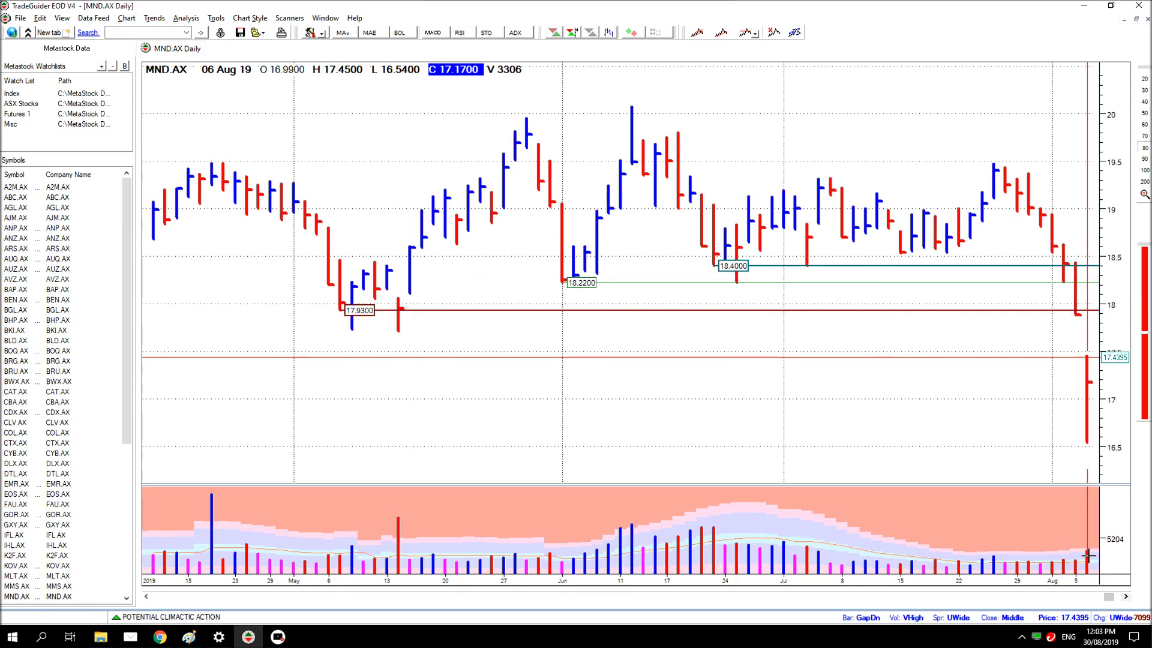
click(1086, 479)
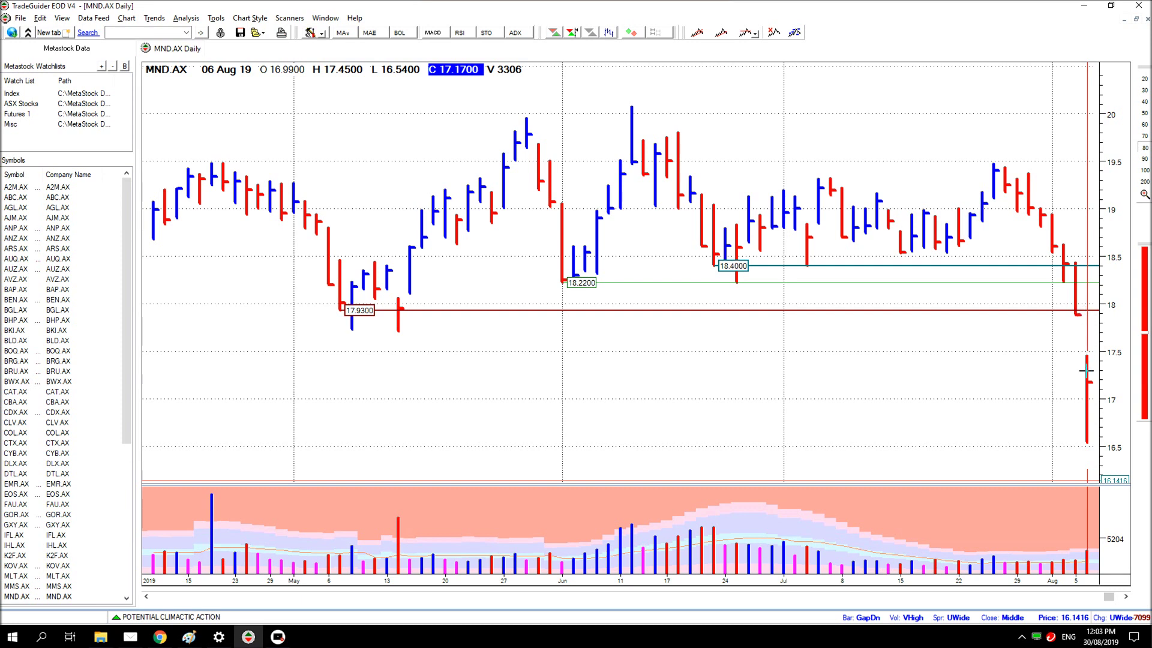
- Advance the chart one day at a time to 8 August 2019 and compare that bar with the 7 August bar
click(1128, 598)
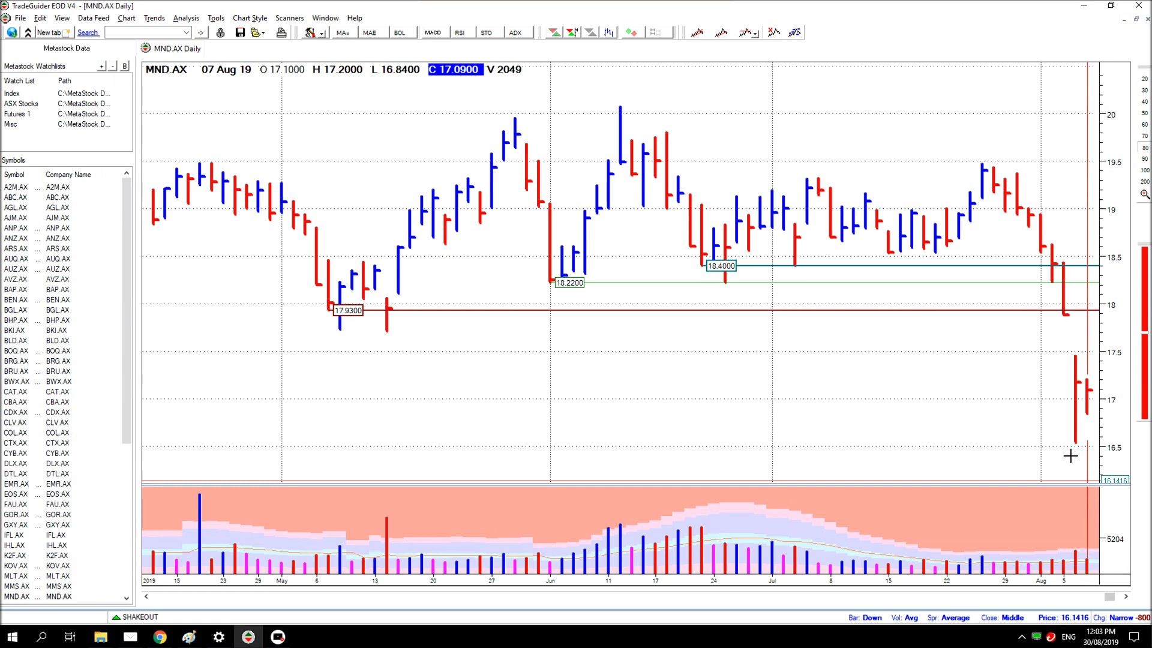
click(1128, 597)
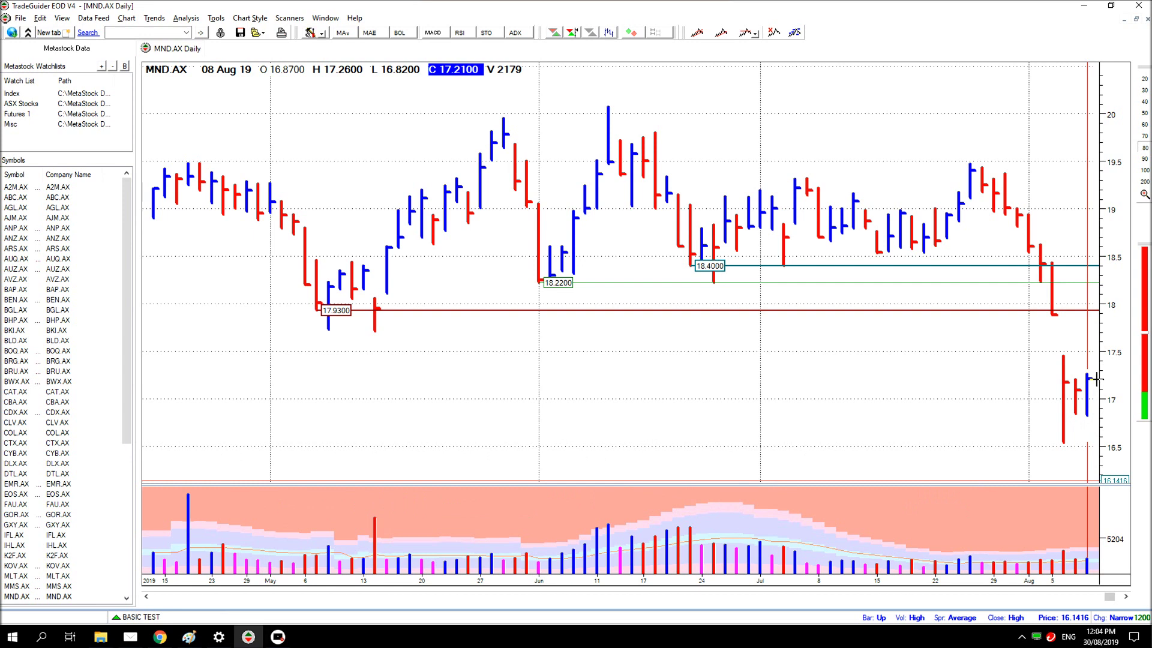
click(1075, 379)
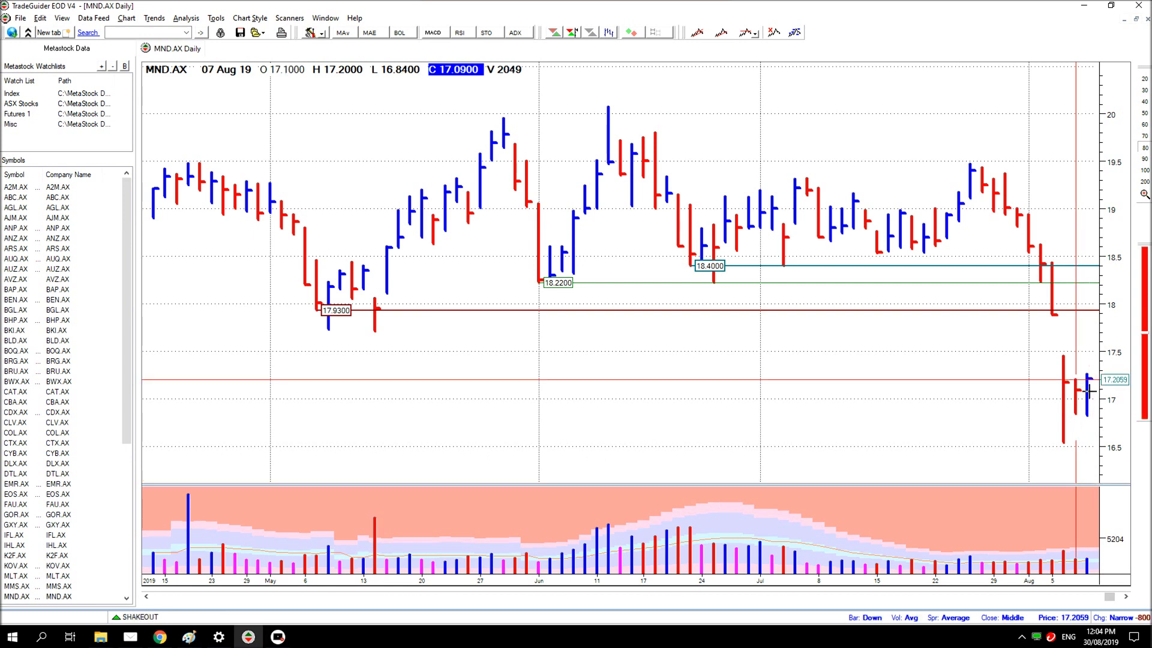
click(1087, 478)
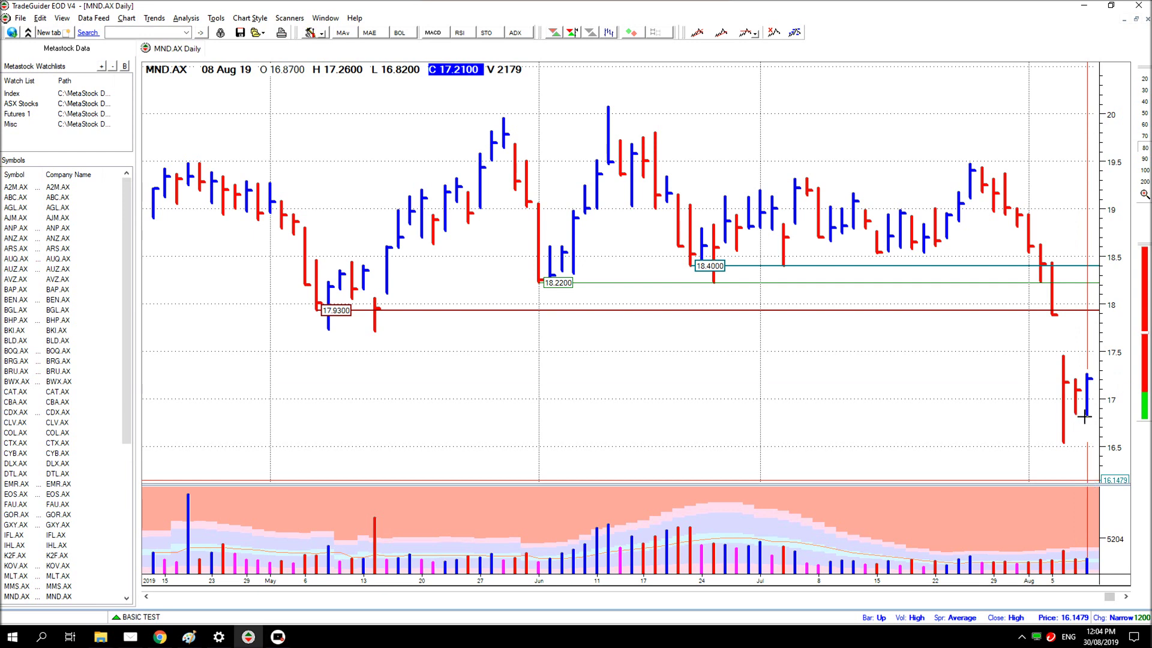
- Advance the chart to 9 August 2019, compare that bar with the 6 August bar, and continue stepping forward
click(1126, 597)
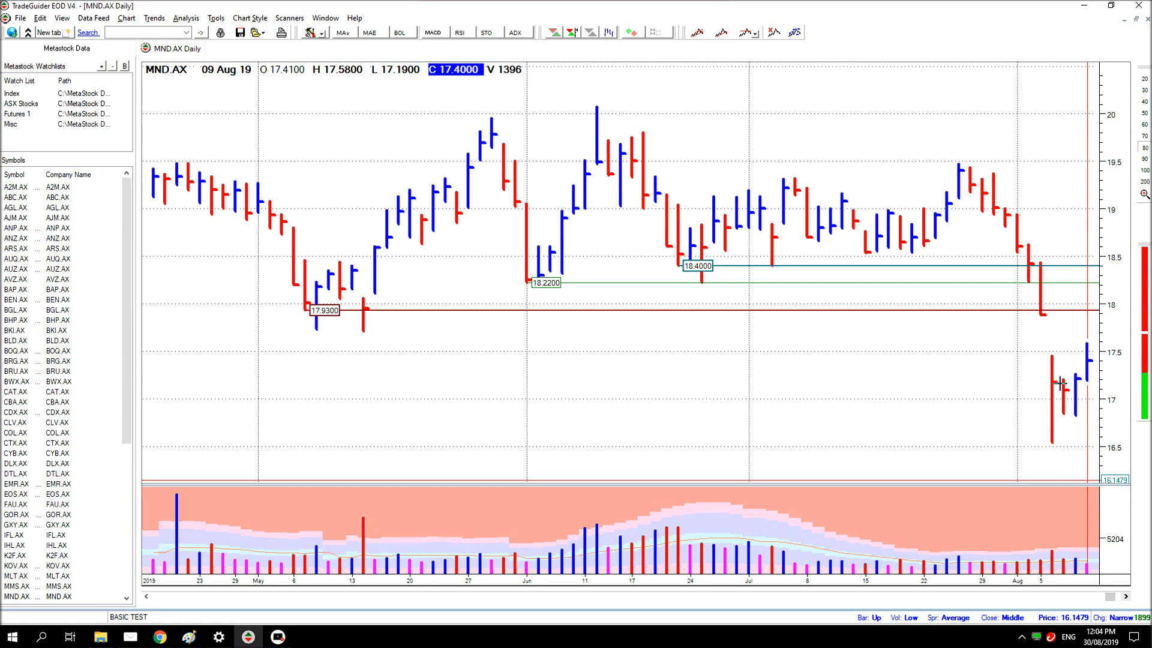
click(1051, 354)
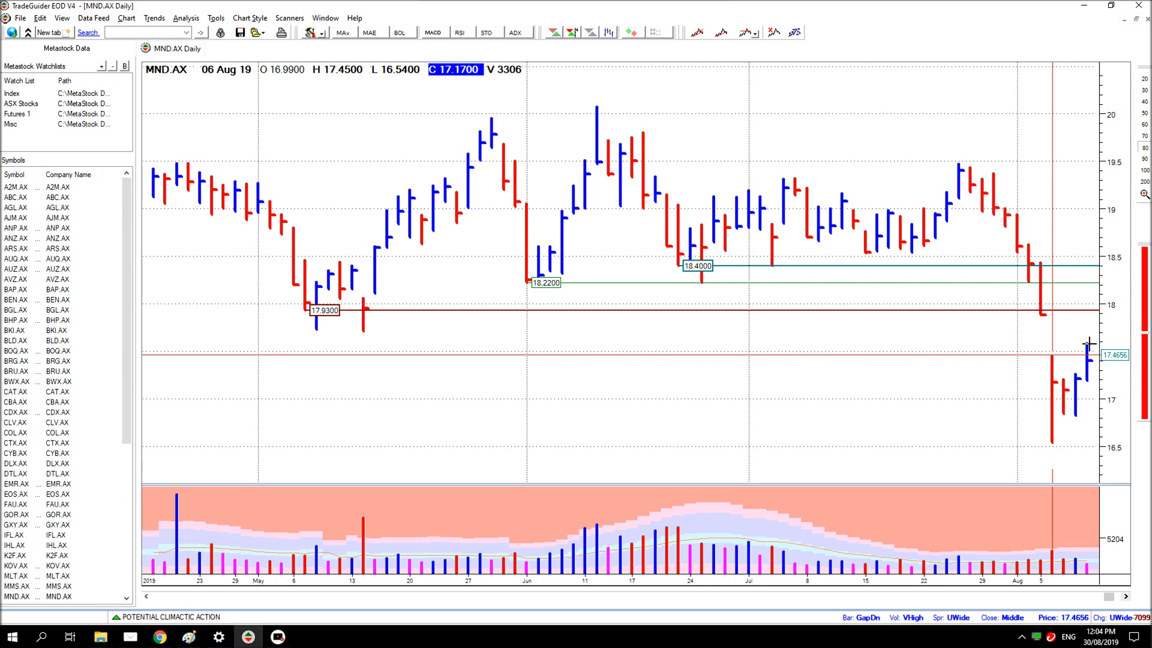
click(1087, 481)
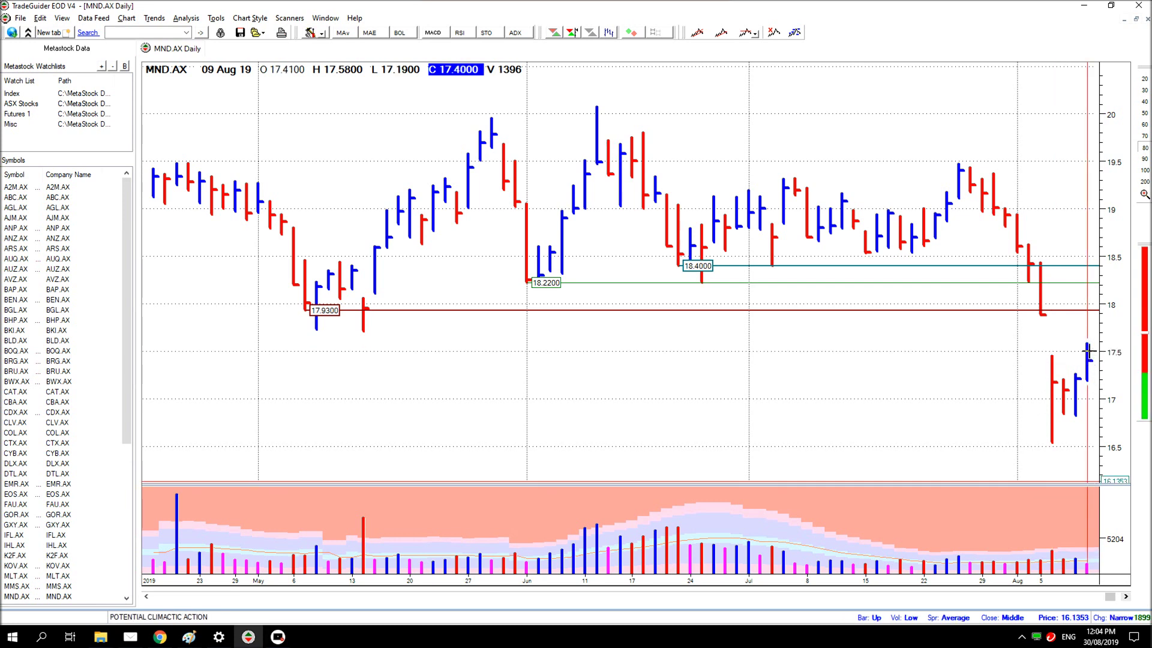
key(Right)
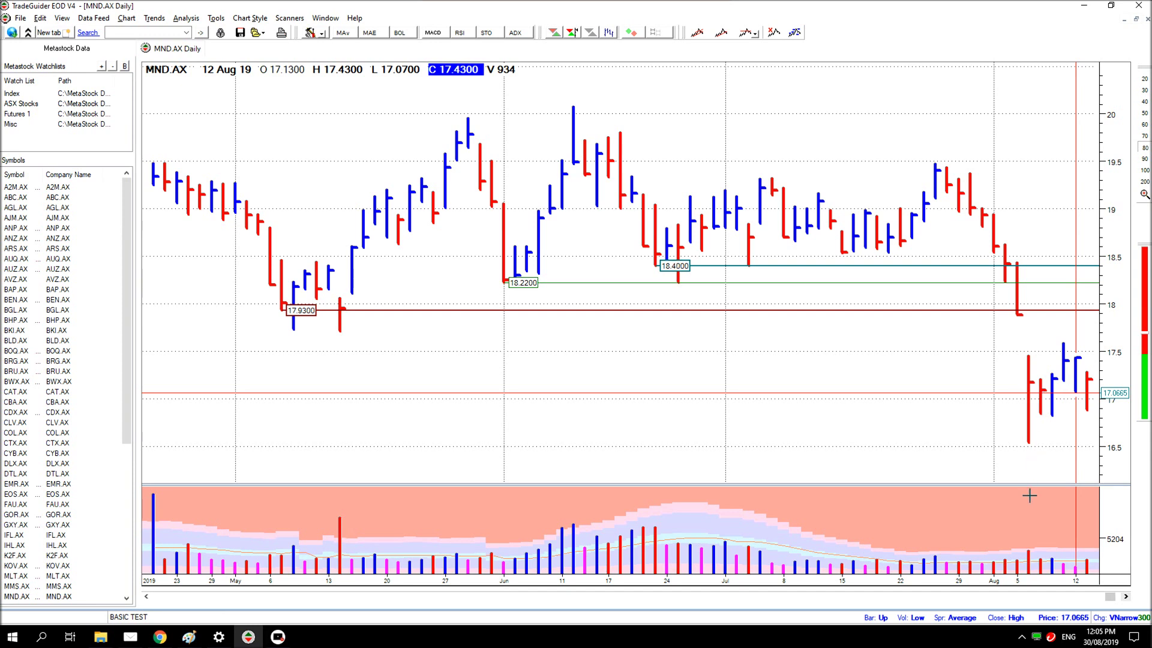
- Draw red arrows pointing to the high and low of the 6 August bar and a blue arrow to its volume bar
drag(1022, 352, 977, 319)
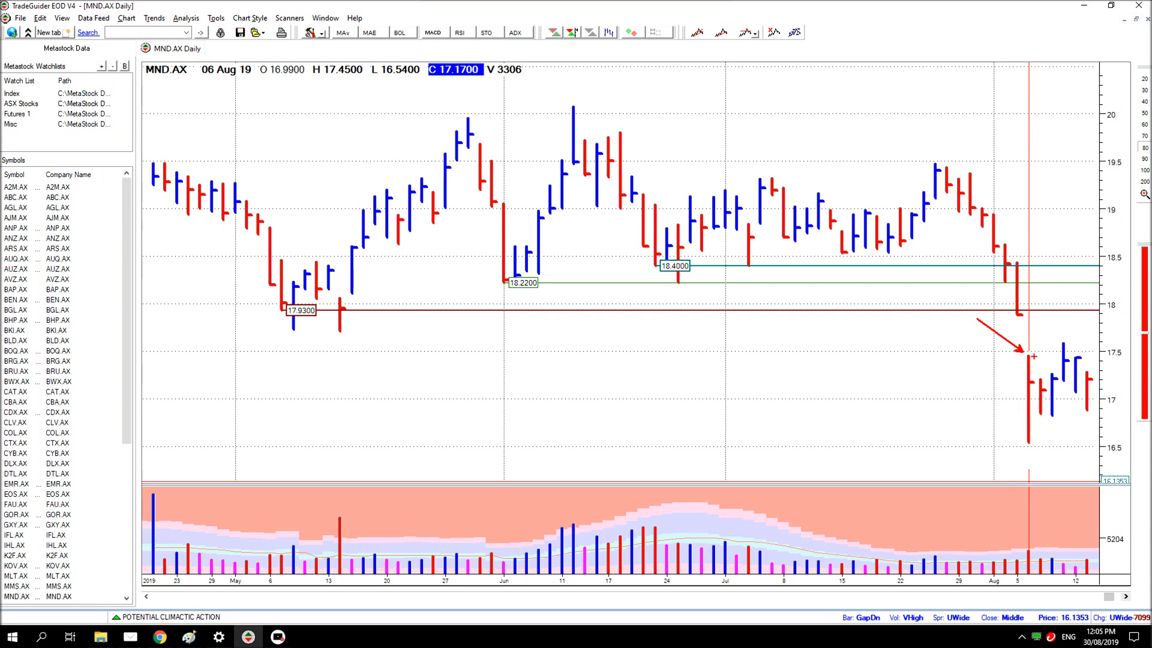
drag(1025, 446, 1004, 471)
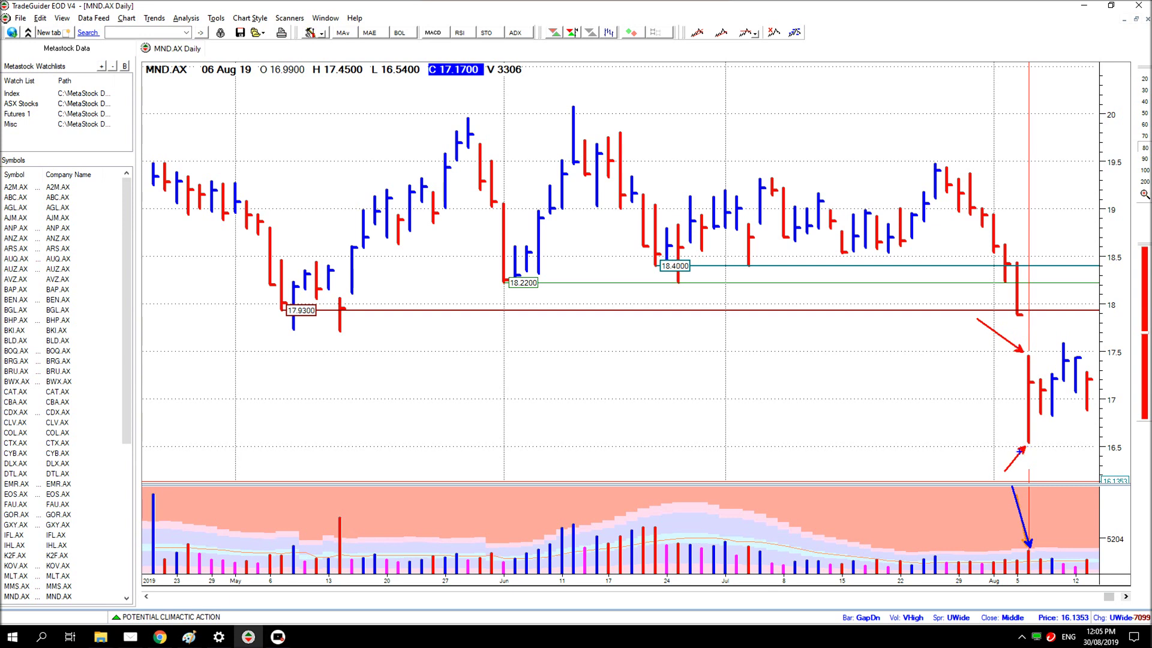
- Draw arrows to the 6 August close, the 12 August low and the 13 August volume bar, clearing the annotations after each set
drag(1021, 387, 962, 389)
key(Escape)
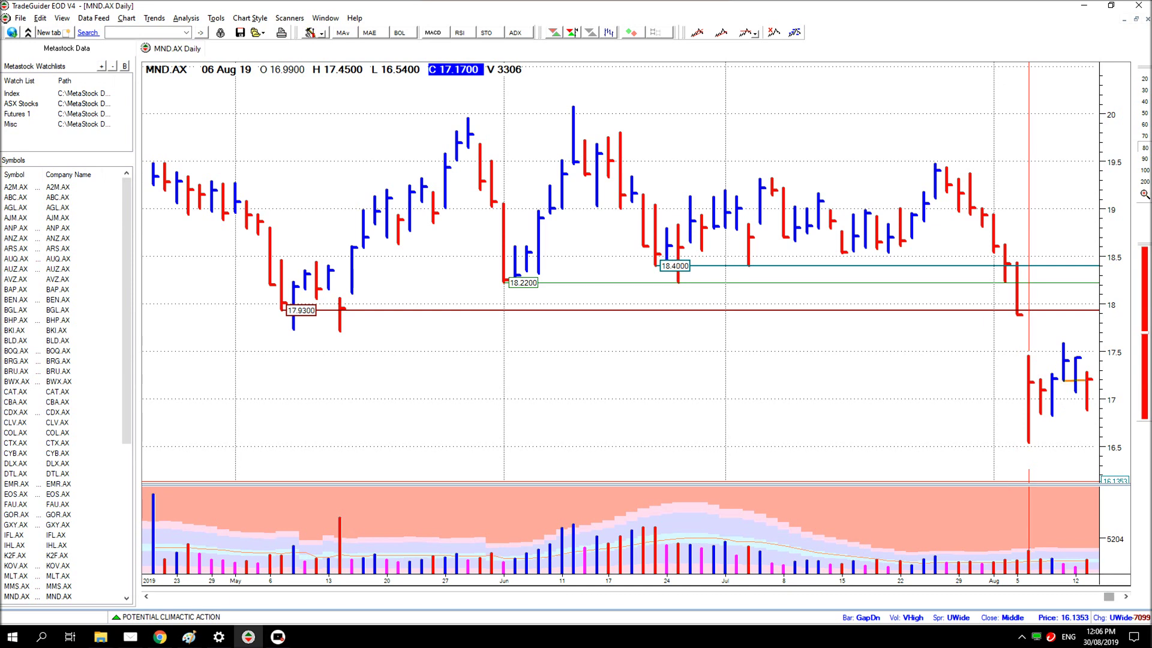
mouse_move(1074, 396)
mouse_down()
mouse_move(1058, 425)
mouse_move(1104, 393)
mouse_move(1075, 441)
mouse_up()
drag(1084, 553, 1072, 523)
key(e)
- Advance the chart to 14 August 2019 and compare that bar with the 13 August bar and the 9 August high
click(1094, 430)
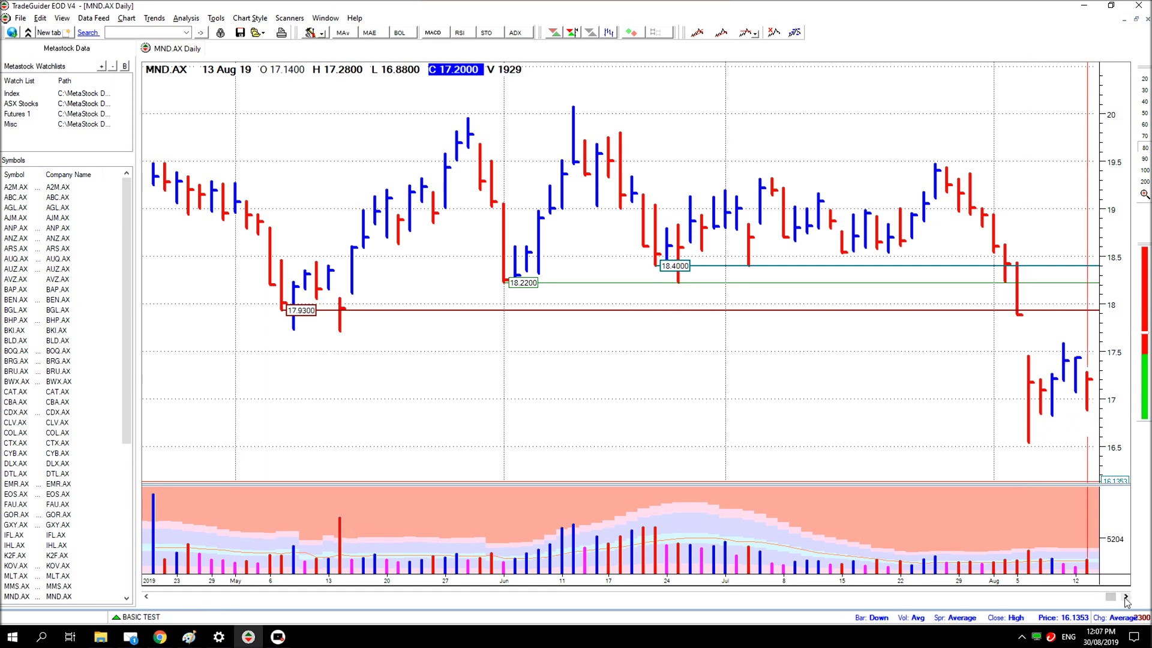
click(1126, 597)
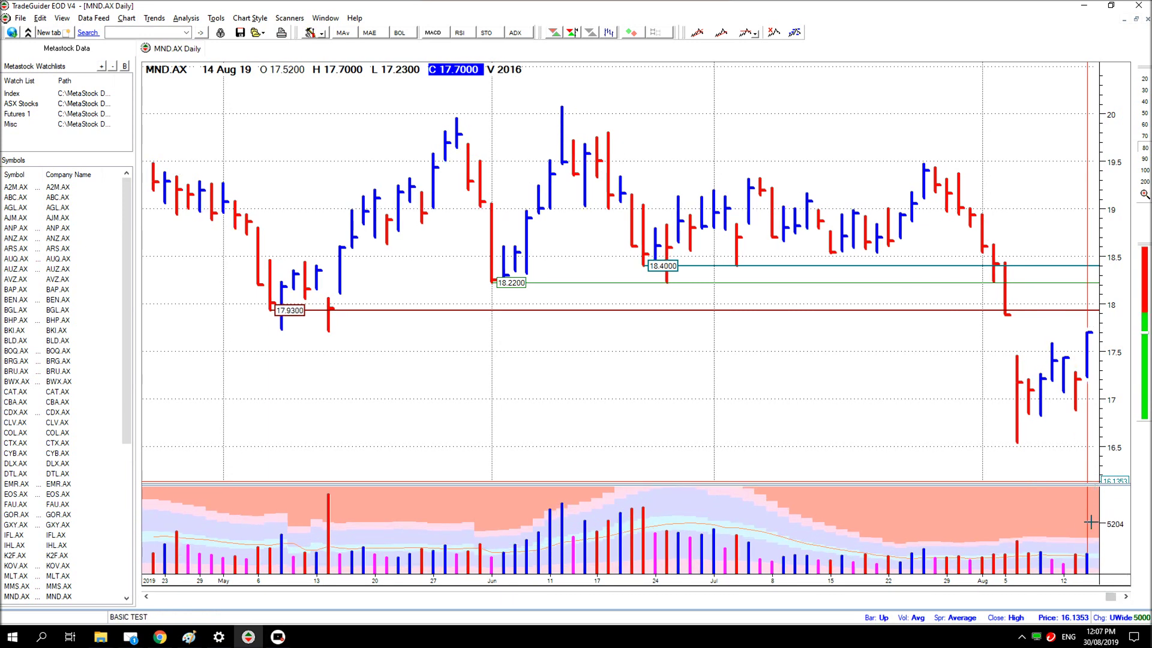
click(1053, 343)
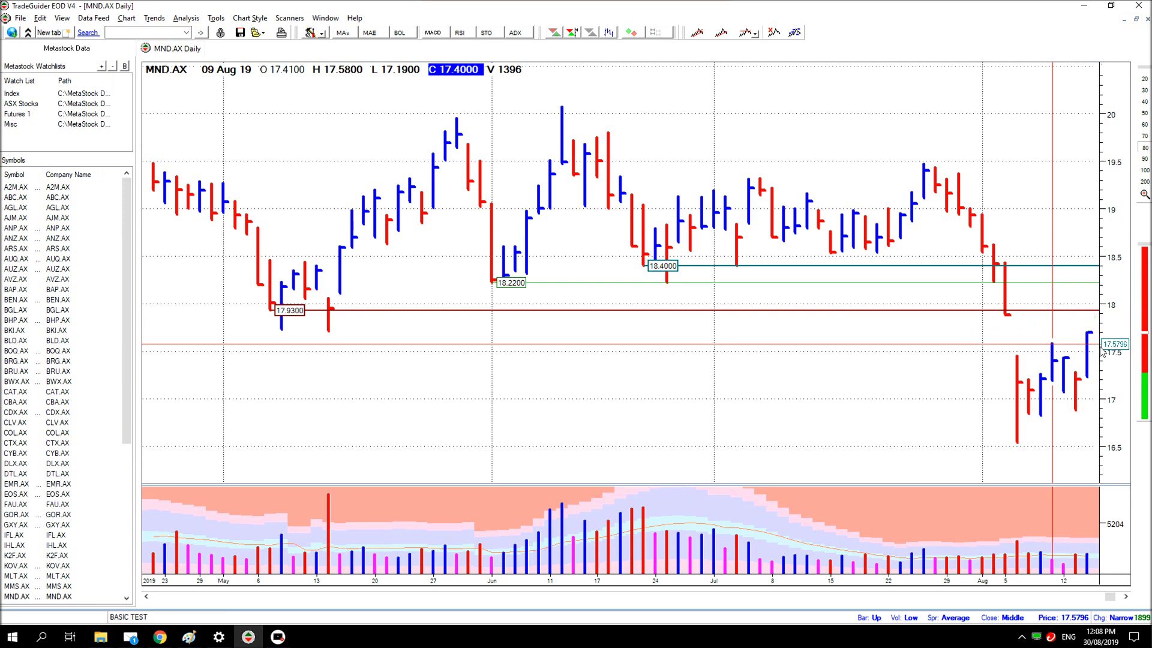
- Advance the chart to 15 August 2019 and compare that bar and its volume with the 14 August bar
click(1126, 597)
click(1126, 597)
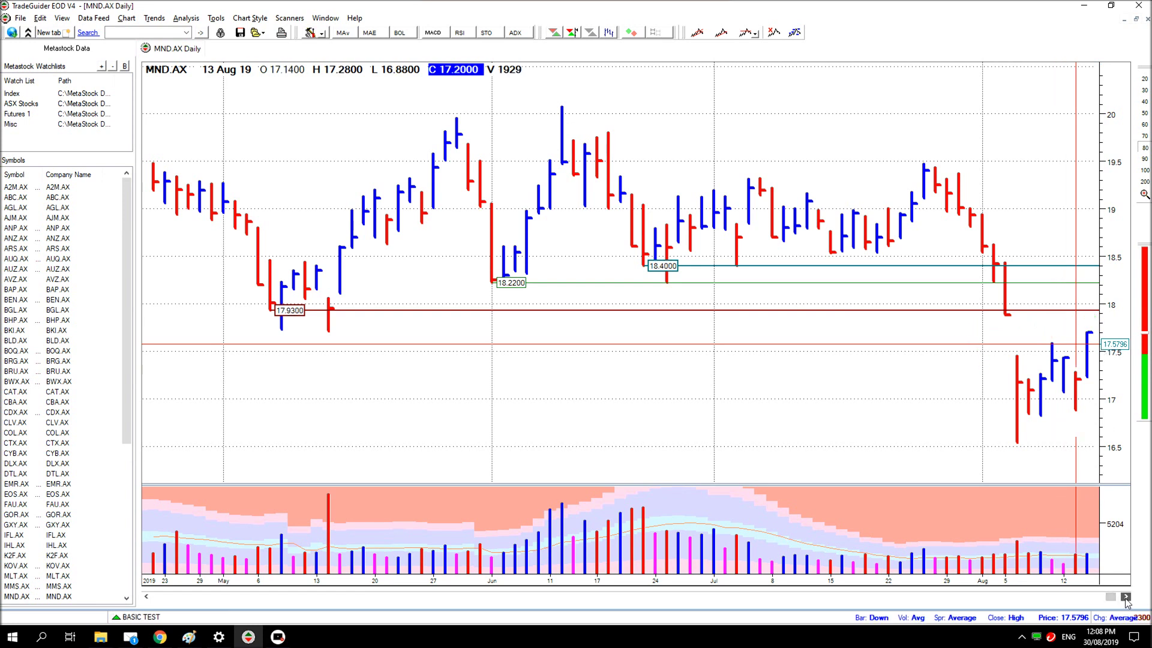
click(1126, 597)
click(1126, 598)
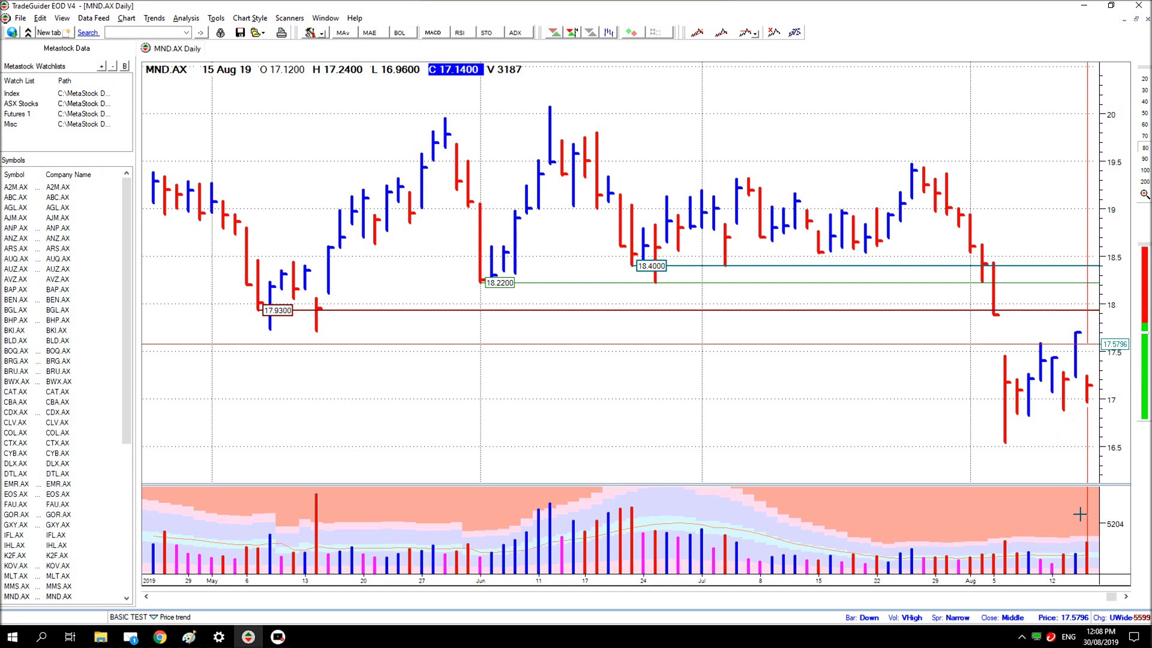
click(1077, 378)
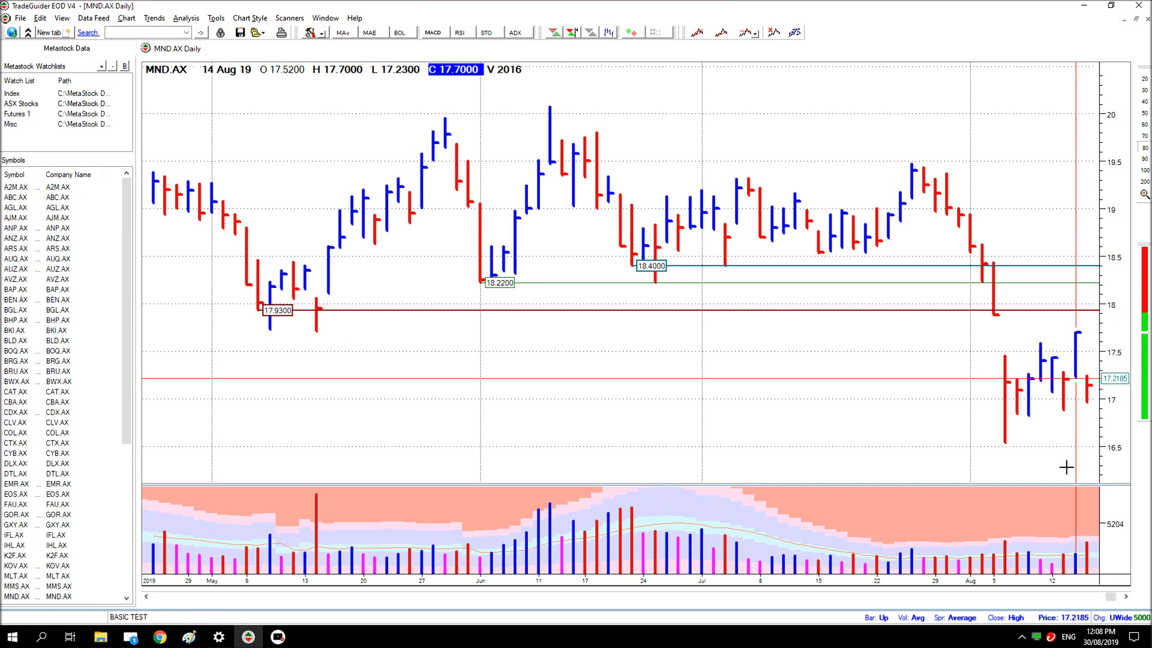
click(1088, 551)
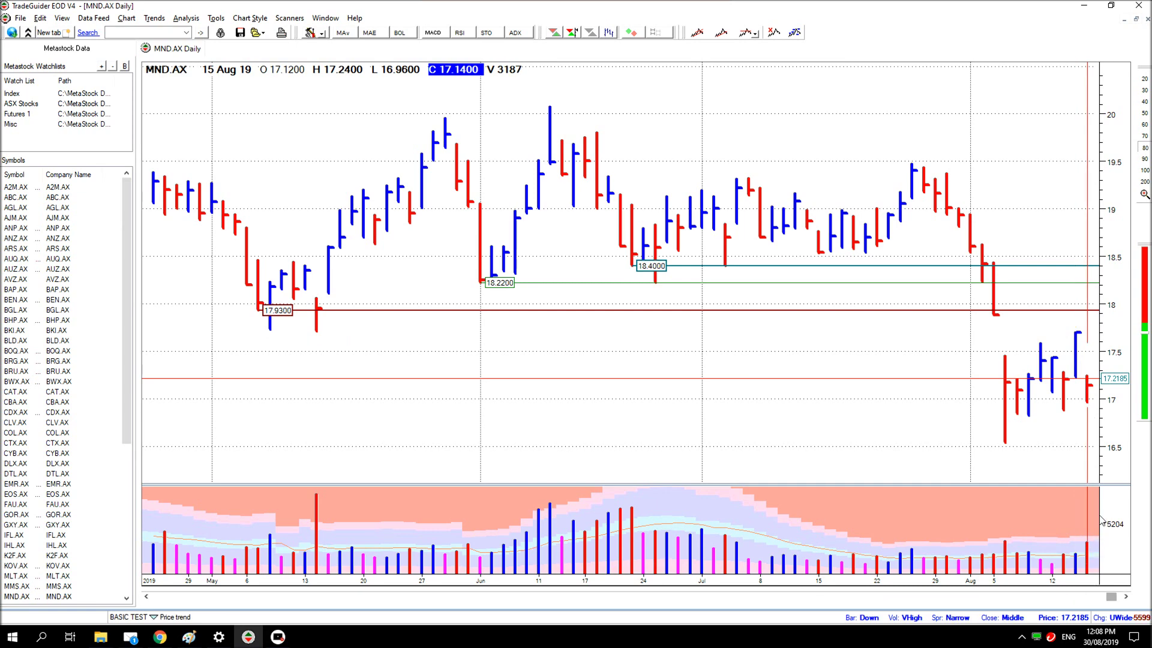
click(1088, 482)
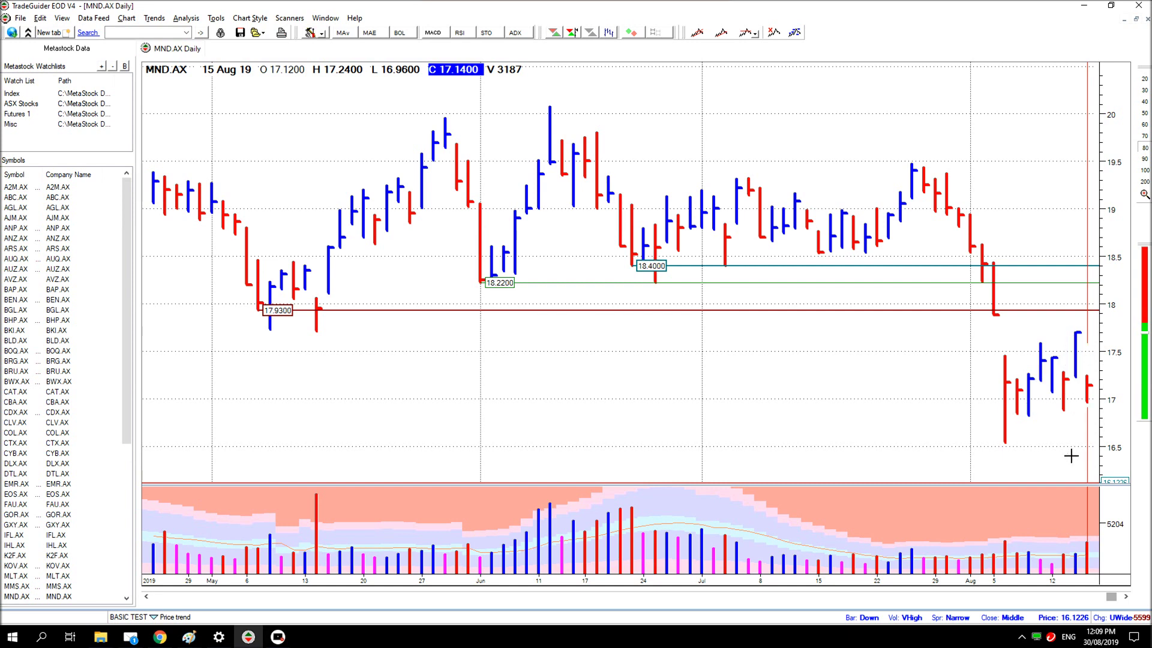
- Advance the chart to 16 August 2019, checking it against the 6 August high and low and the 13 and 15 August volume bars
click(1126, 597)
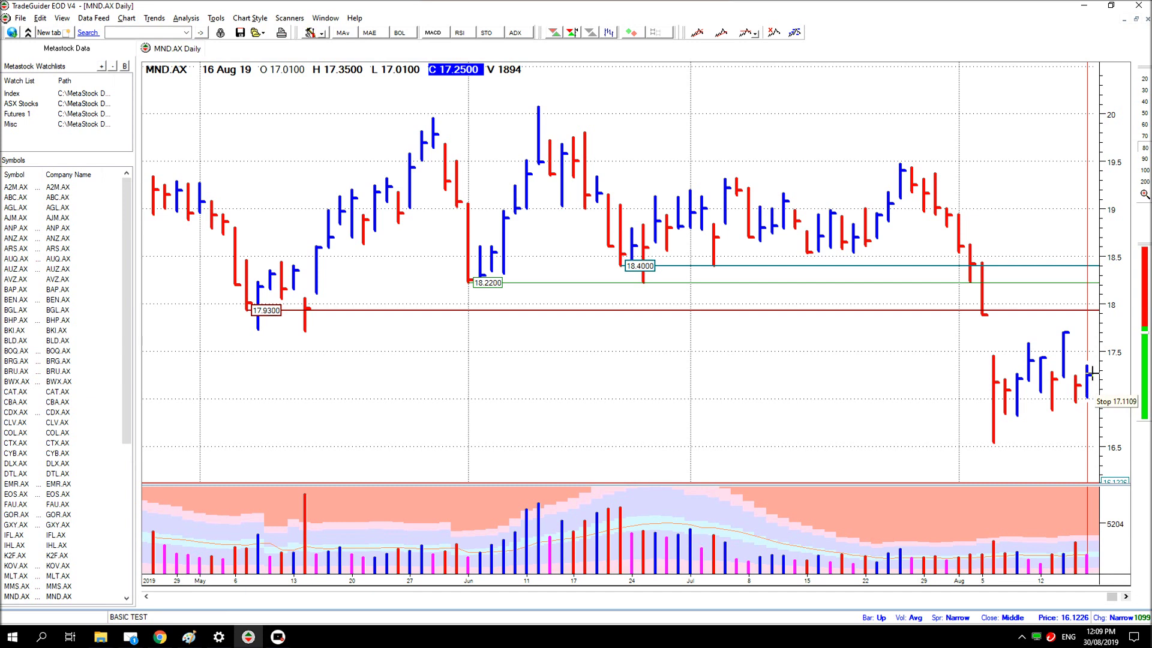
click(992, 354)
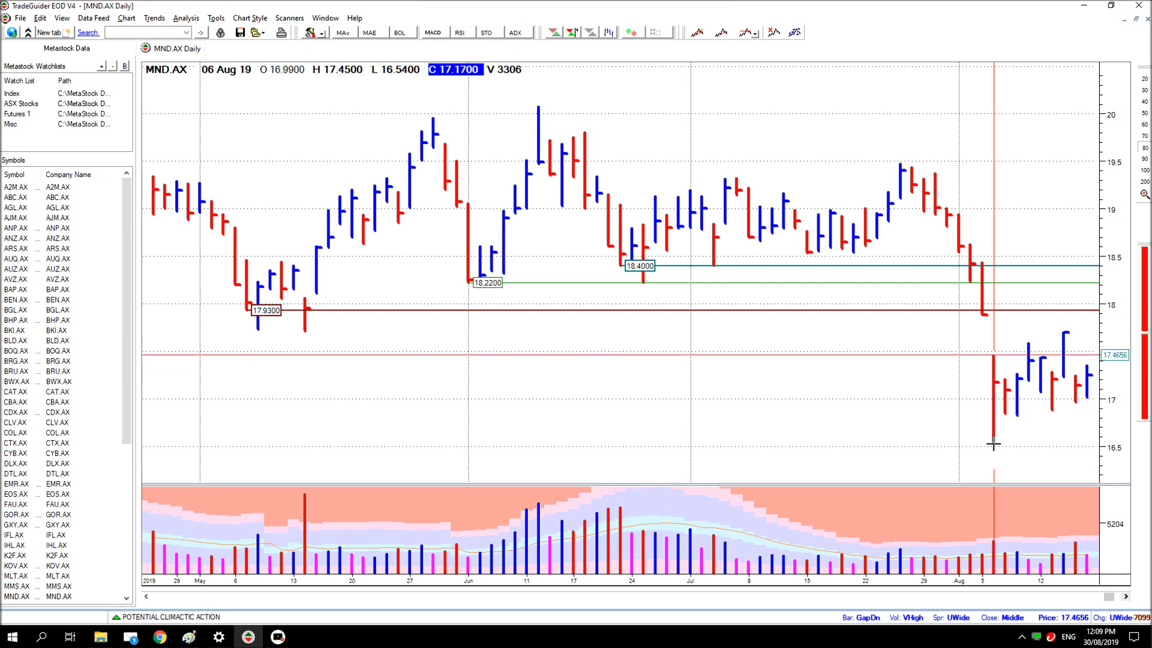
click(993, 445)
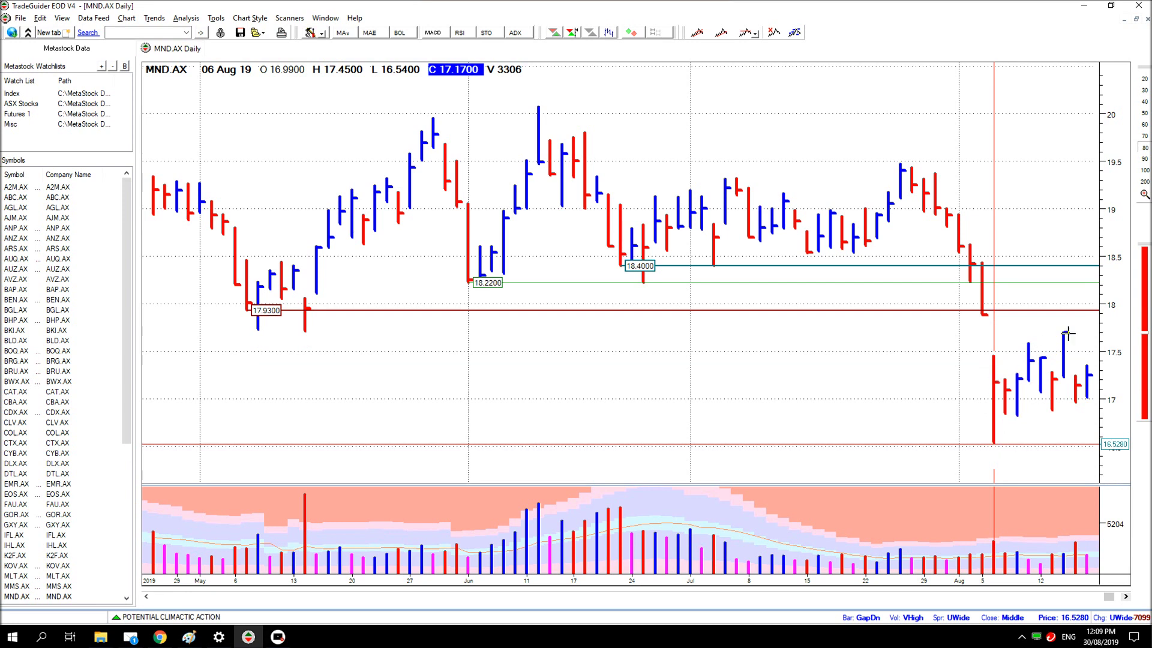
click(992, 354)
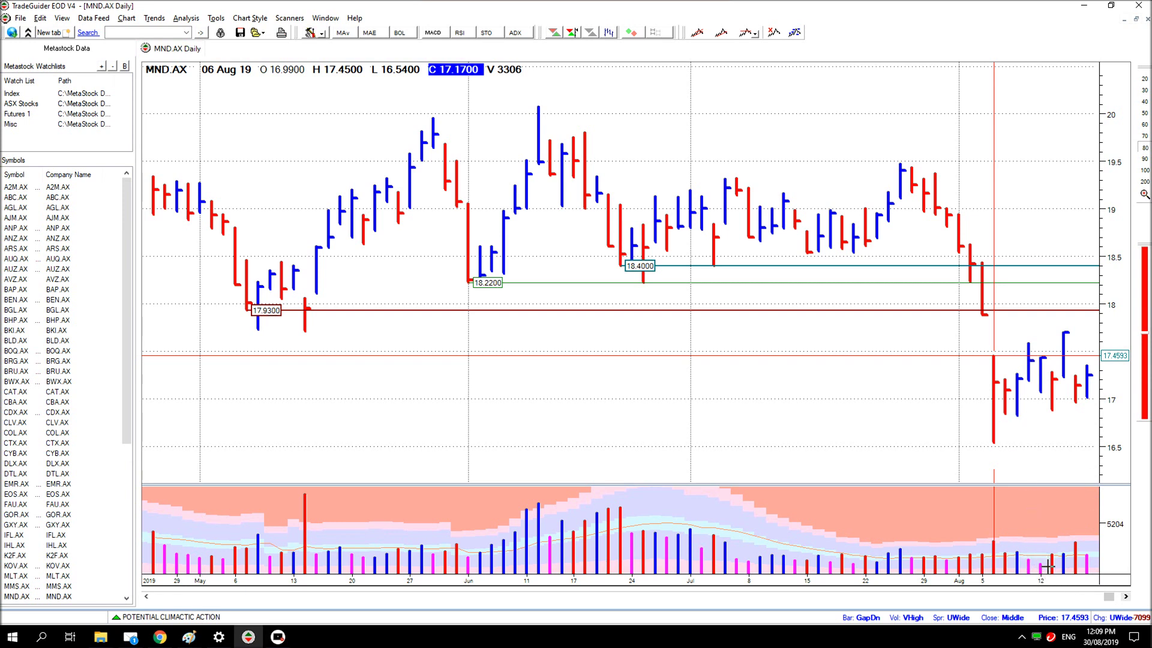
click(1052, 547)
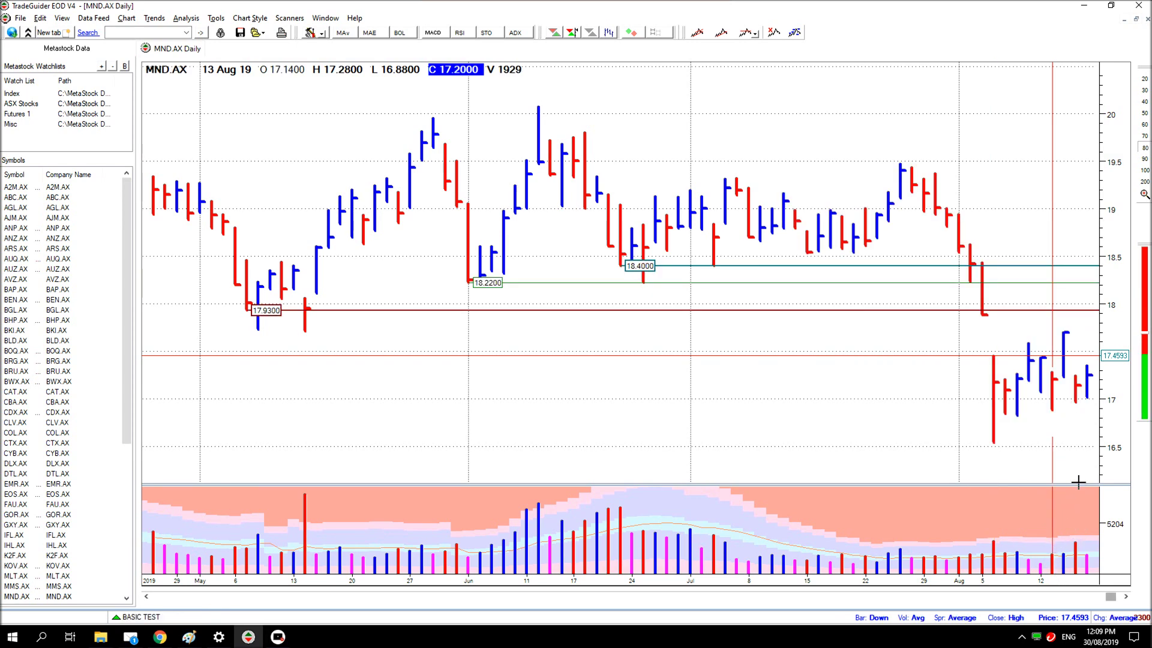
click(1075, 535)
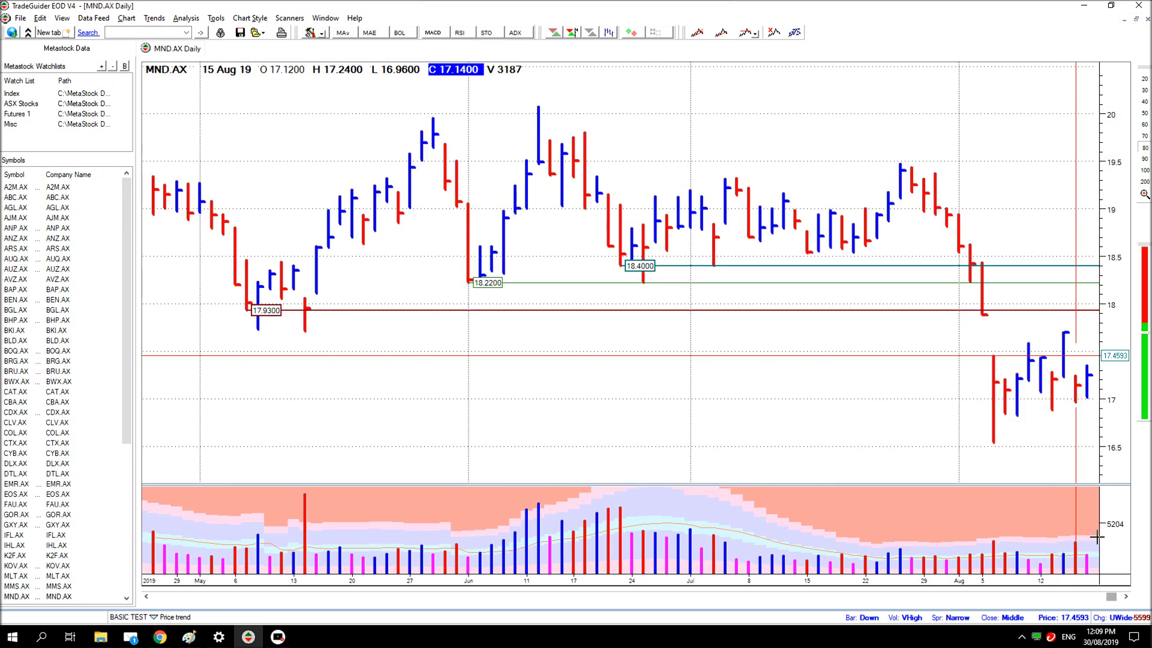
click(1088, 545)
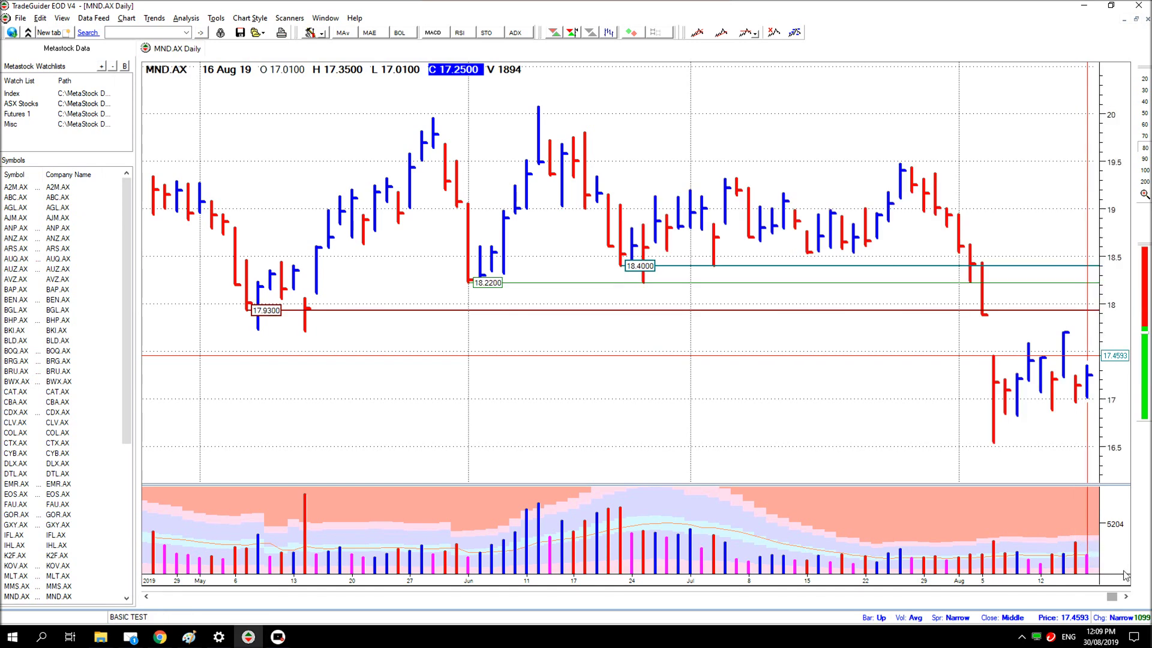
- Advance the chart through 19 August to 20 August 2019, mark the 20 August high, low and close, and clear the annotations
click(1128, 597)
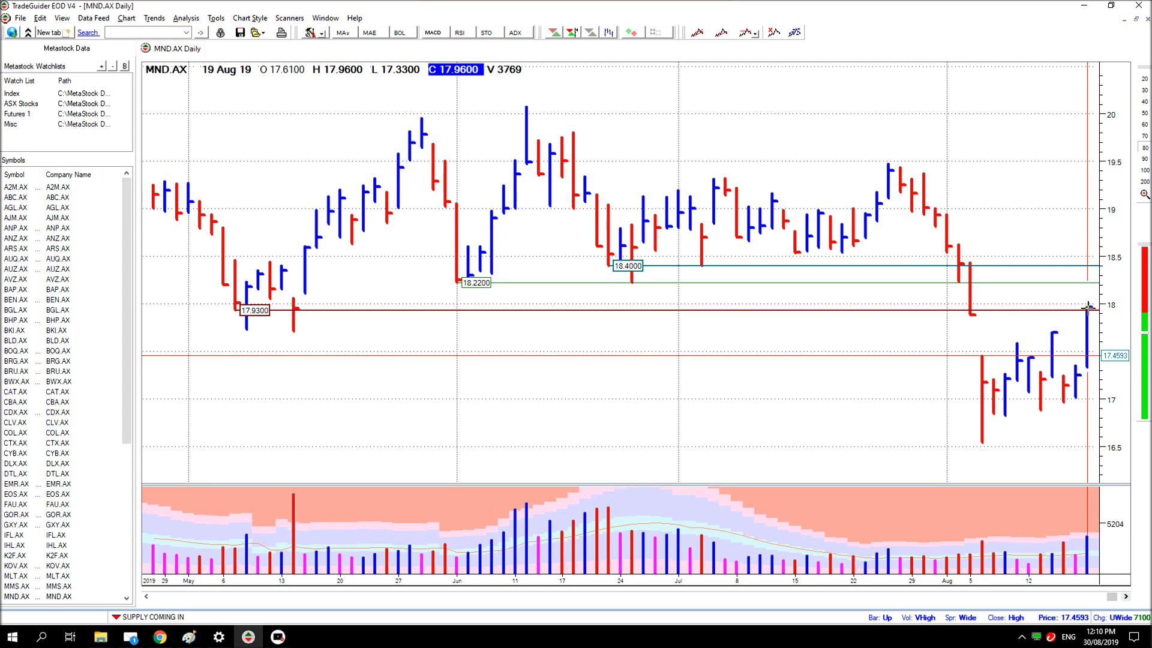
click(1089, 307)
click(1126, 597)
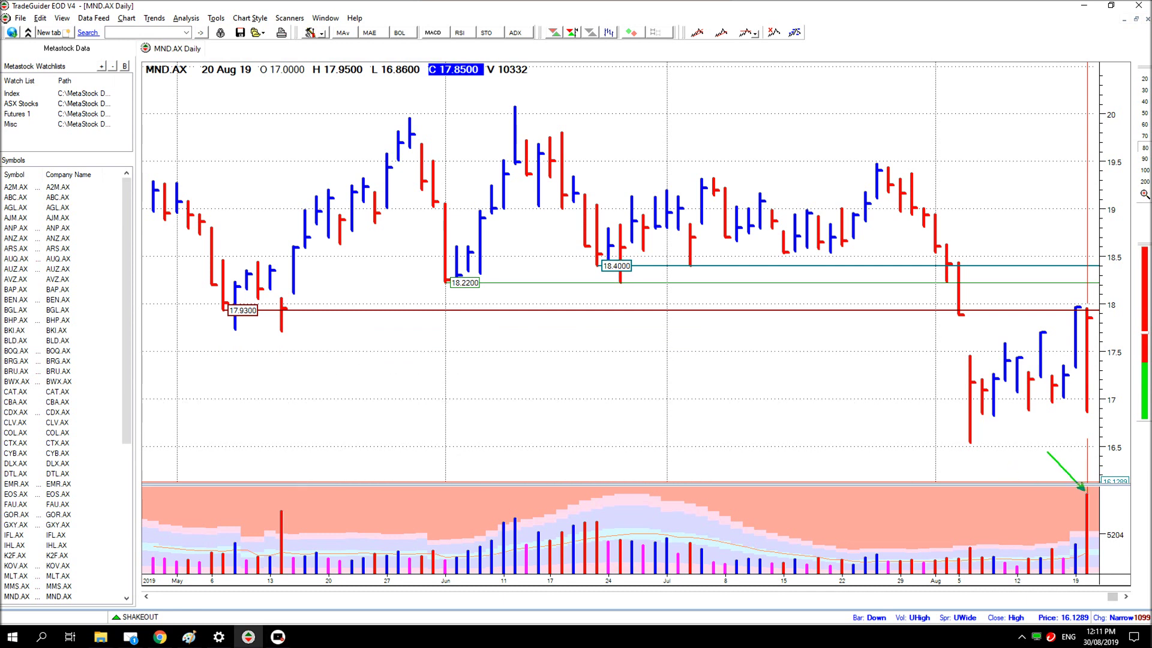
drag(1087, 411, 1131, 412)
drag(1087, 308, 1136, 309)
drag(1100, 320, 1132, 330)
key(Escape)
- Advance the chart to 21 August 2019, mark the 20 August low with a green line and arrows to its low and close, and clear them
click(1127, 597)
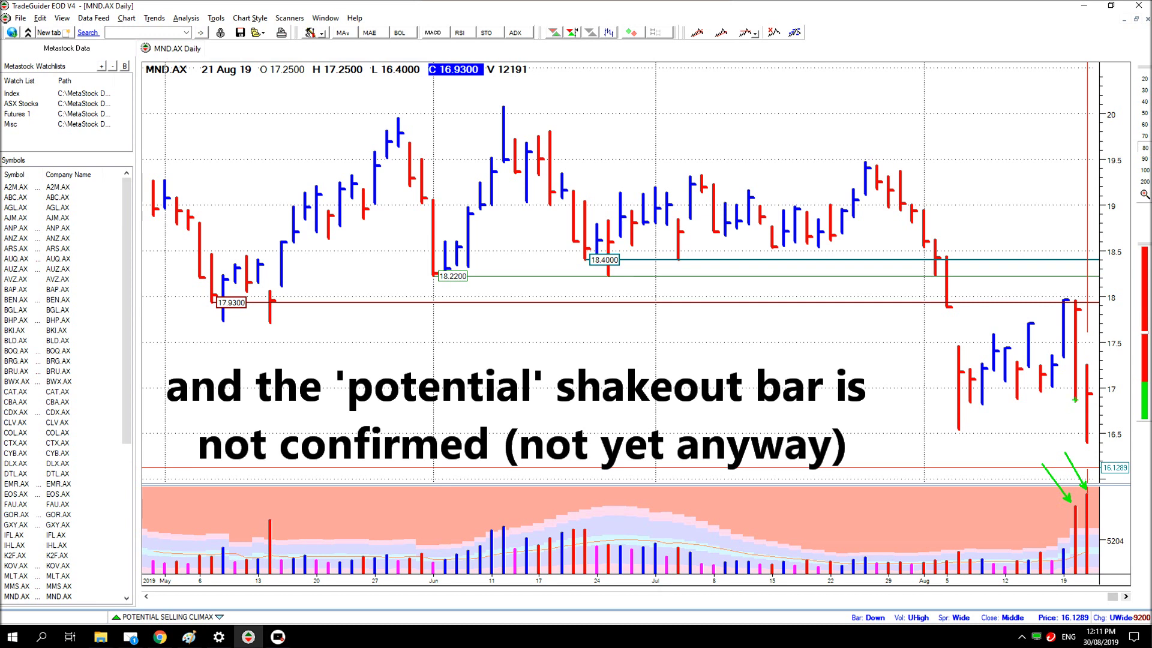
drag(1075, 399, 1117, 399)
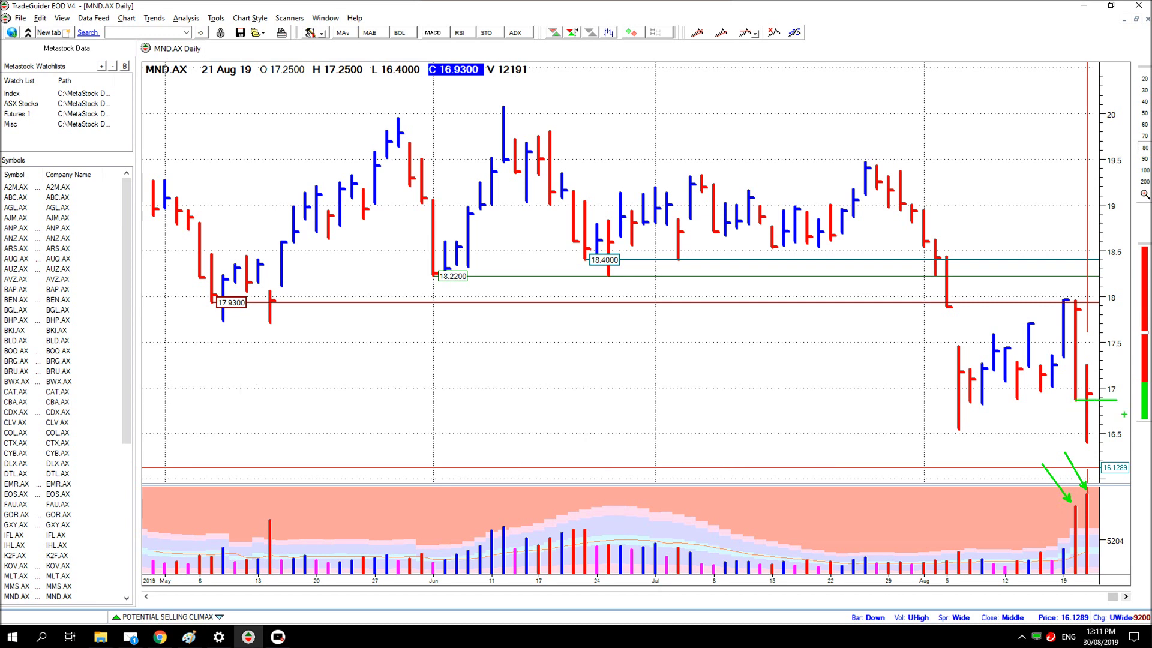
drag(1052, 433, 1073, 403)
mouse_move(1102, 365)
mouse_down()
mouse_move(1078, 331)
mouse_move(1081, 310)
mouse_up()
key(Escape)
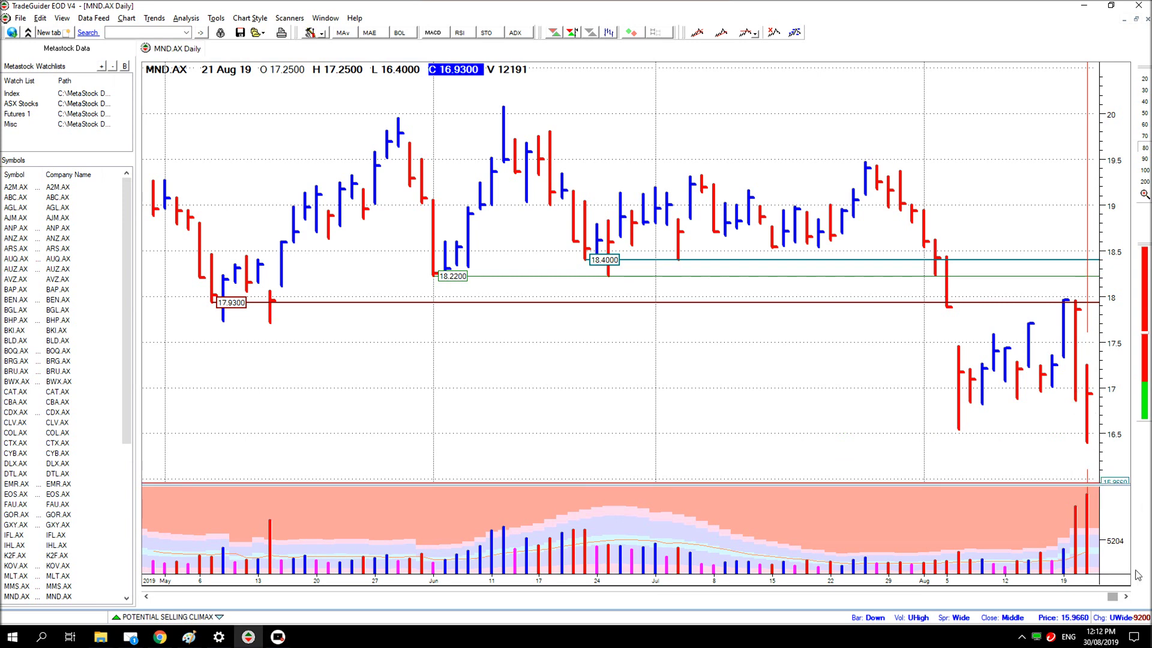
- Advance to 22 August 2019, draw green lines from the 20, 21 and 6 August lows plus arrows to the new low and volume, and clear them
click(1126, 597)
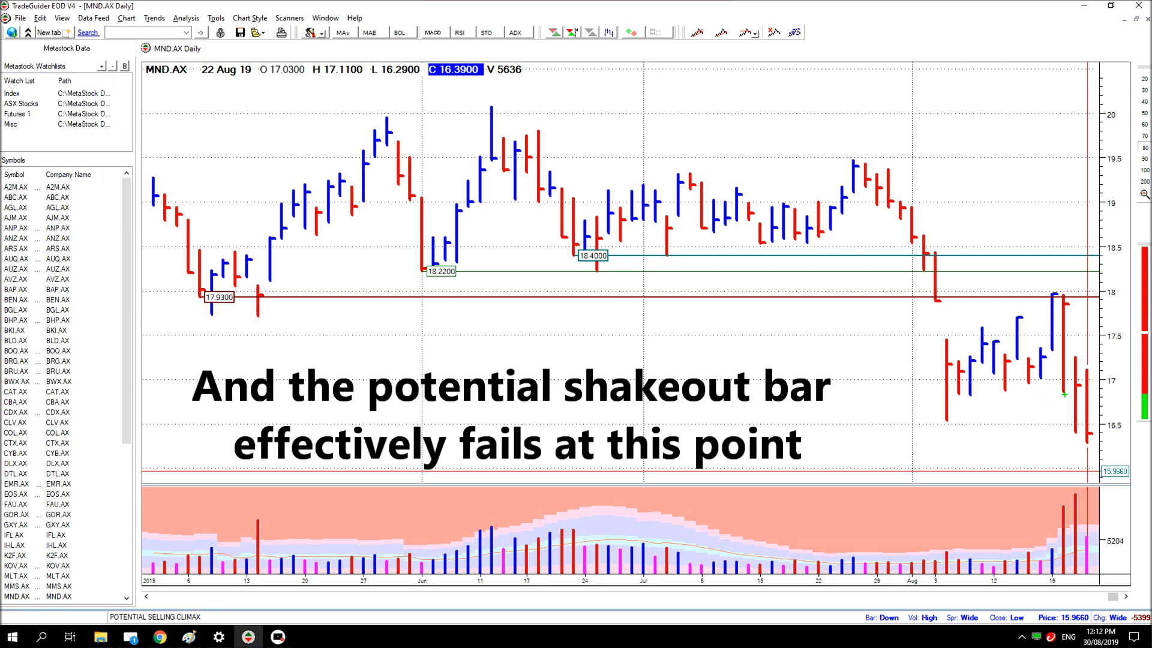
drag(1064, 393, 1110, 392)
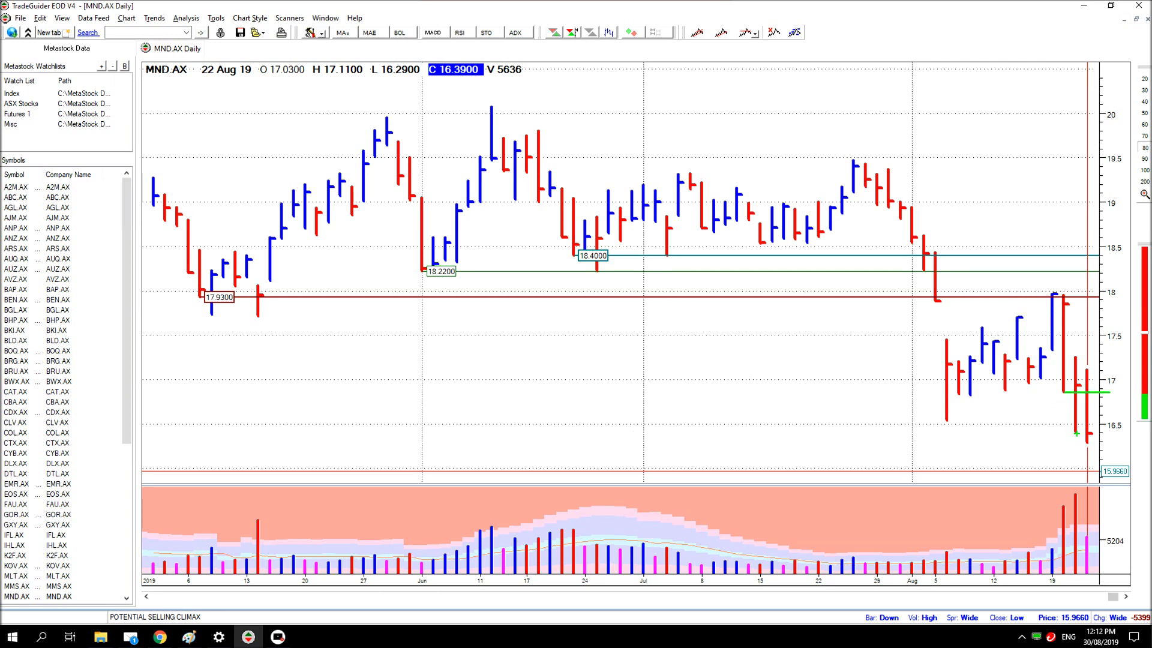
mouse_move(1075, 432)
mouse_down()
mouse_move(1121, 432)
mouse_move(1070, 470)
mouse_up()
drag(1086, 532, 1112, 495)
drag(948, 421, 1123, 421)
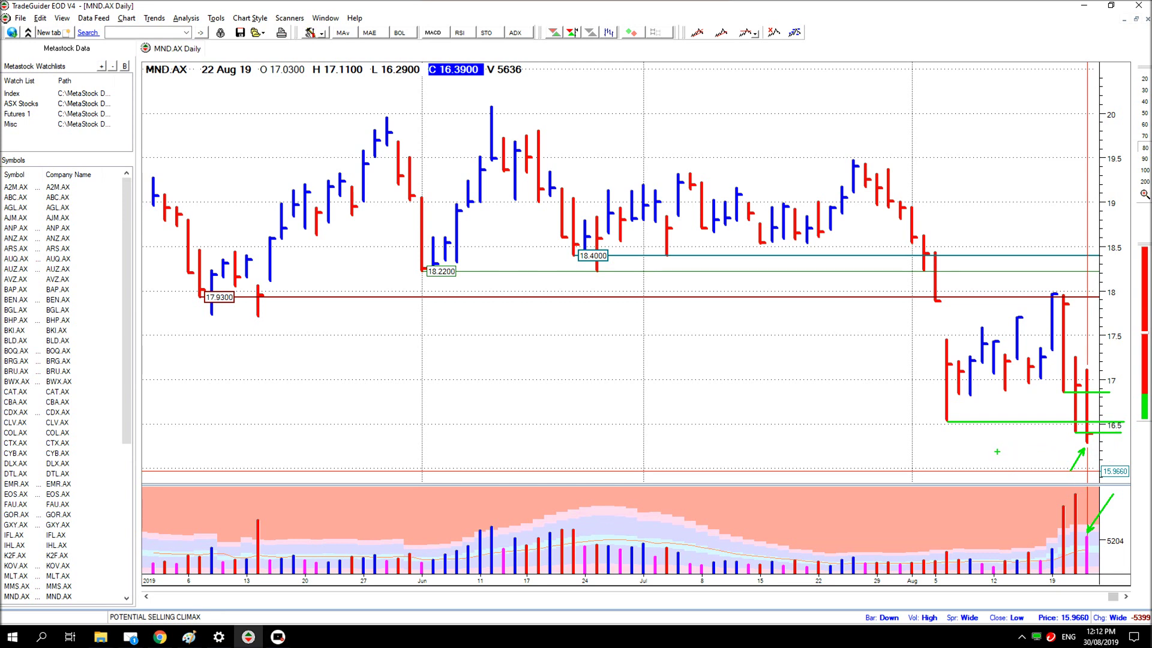
key(Escape)
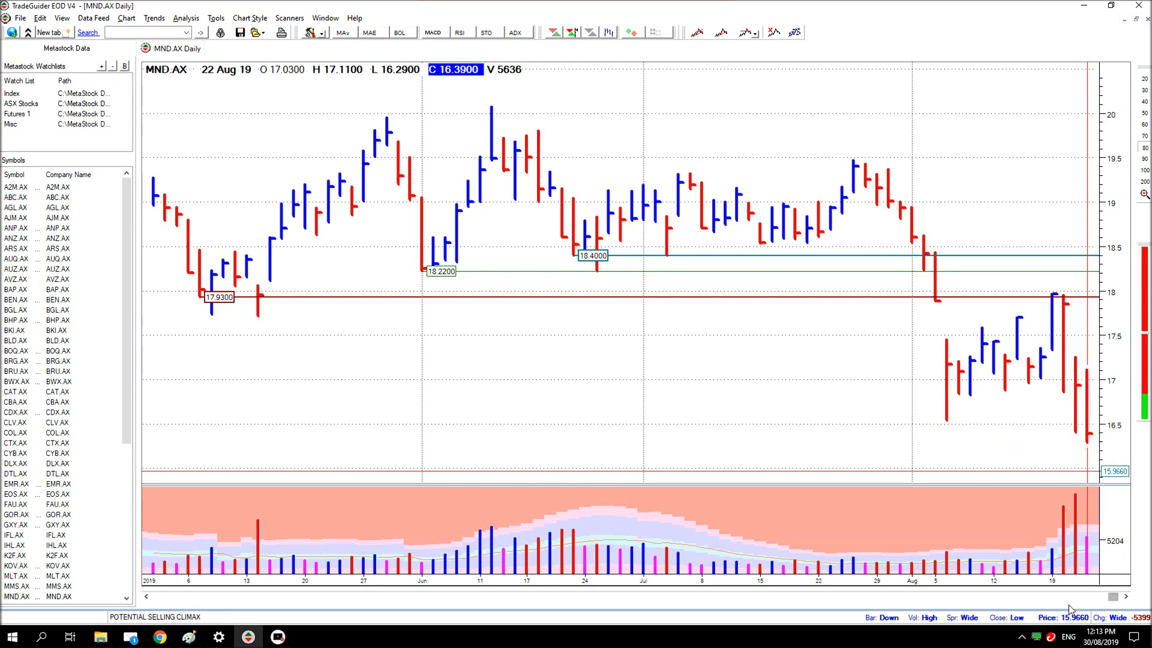
- Advance the chart through 23 August to 26 August 2019 and compare the 26 August bar and its volume with the 22 August low
click(1127, 598)
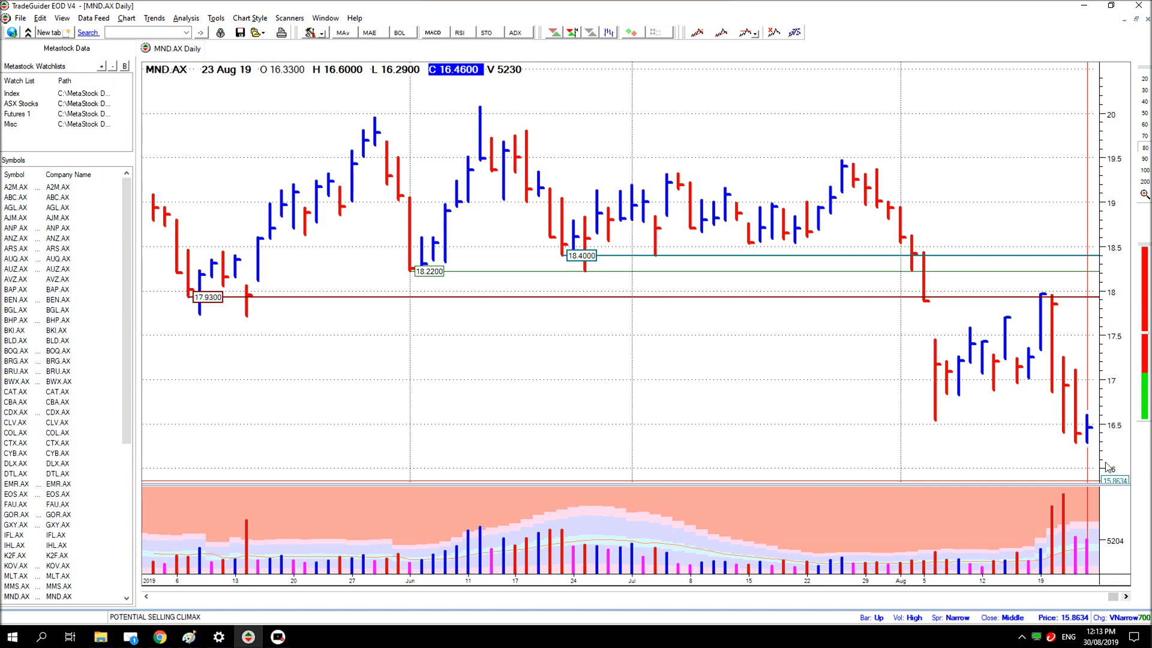
click(1127, 597)
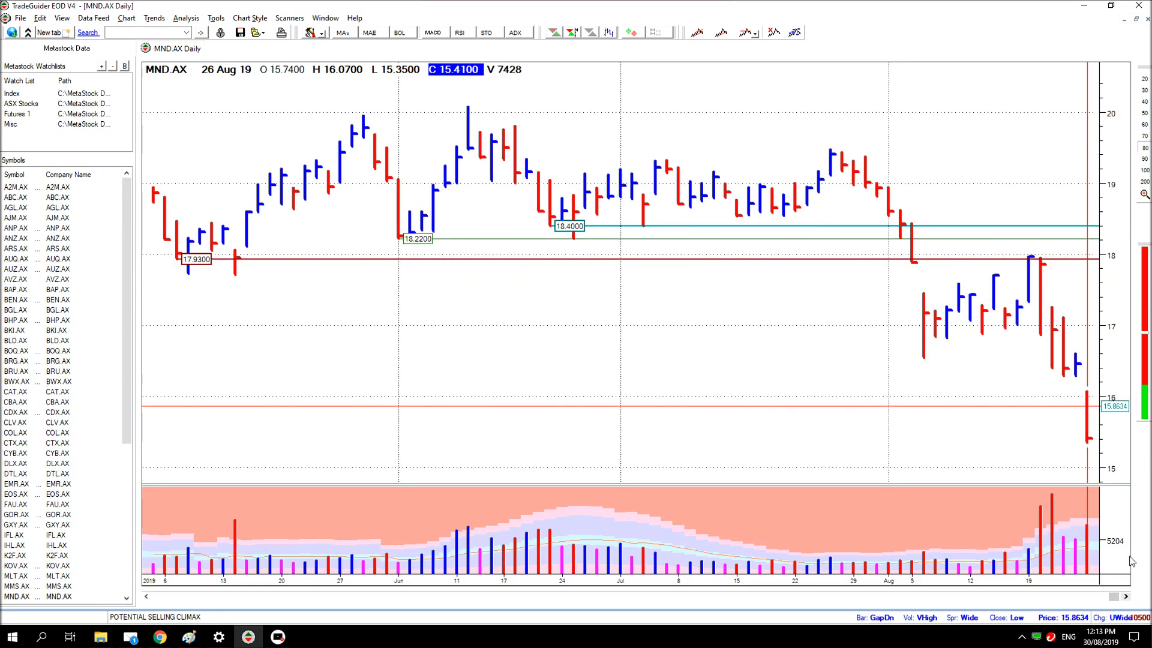
click(1065, 377)
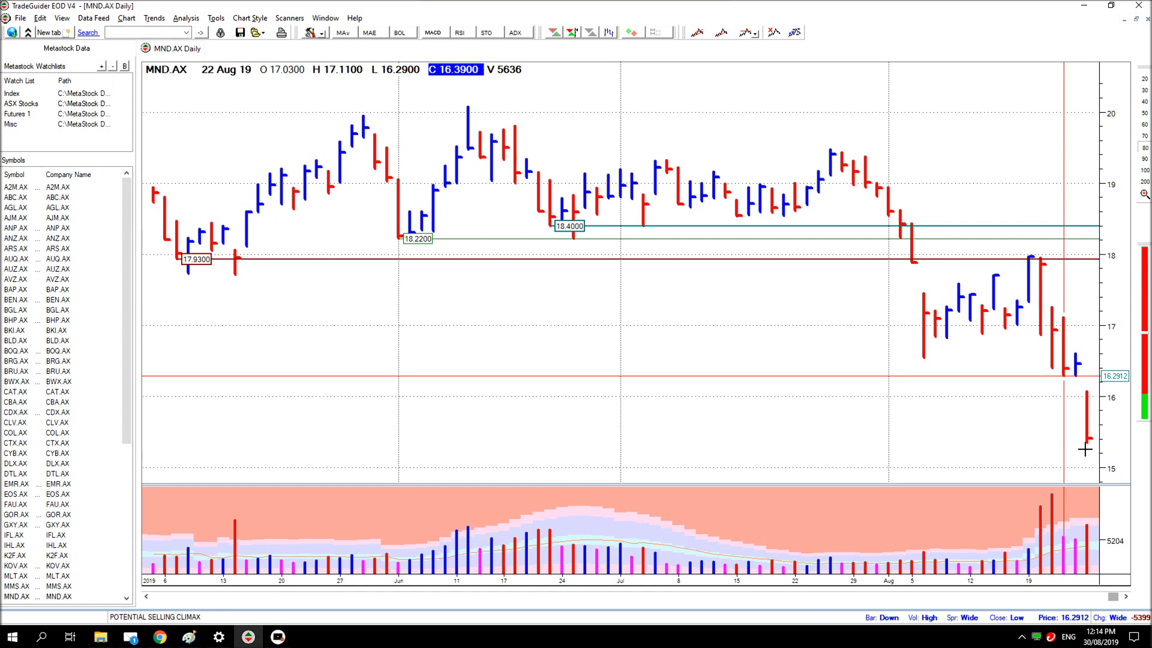
click(1088, 486)
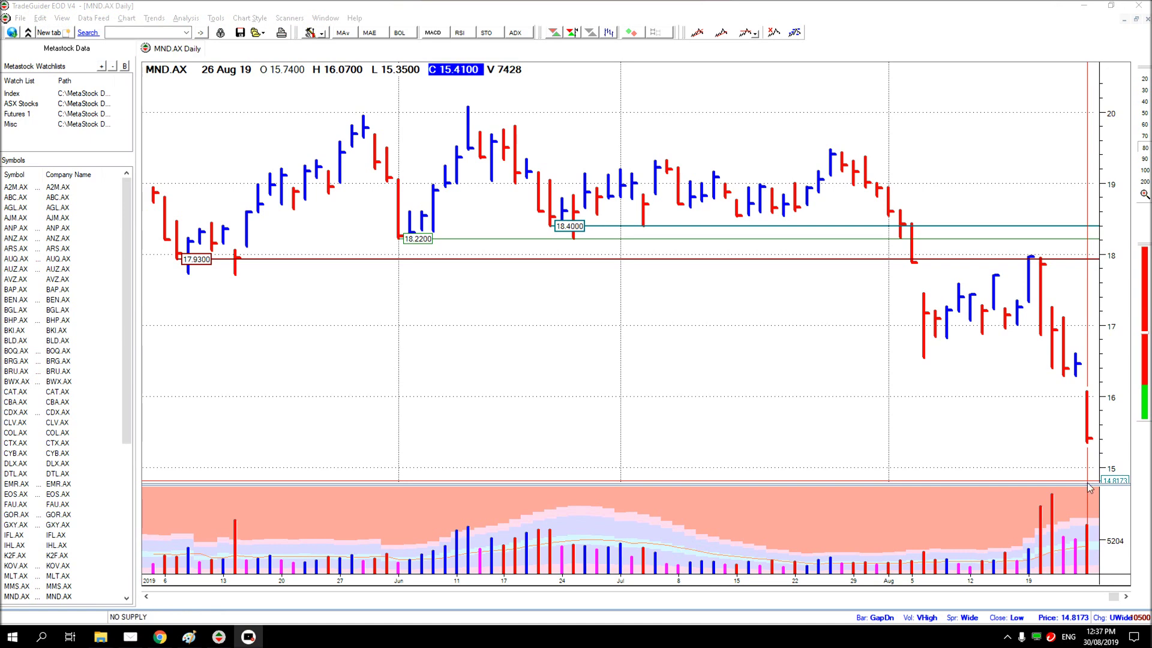
click(1062, 377)
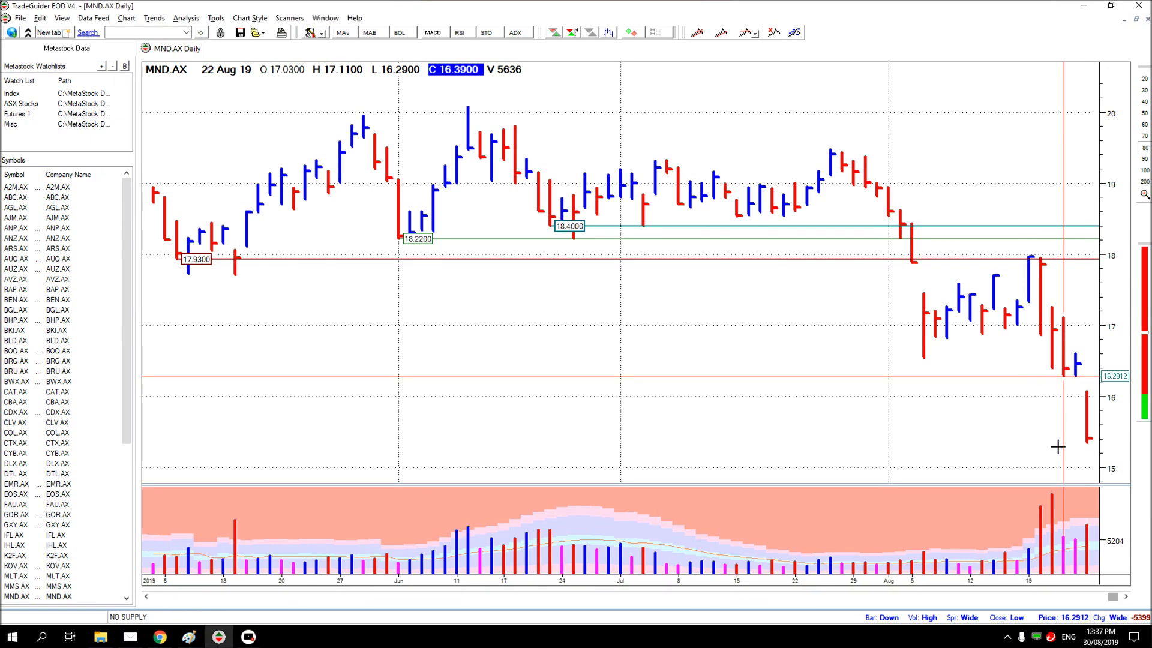
click(1084, 528)
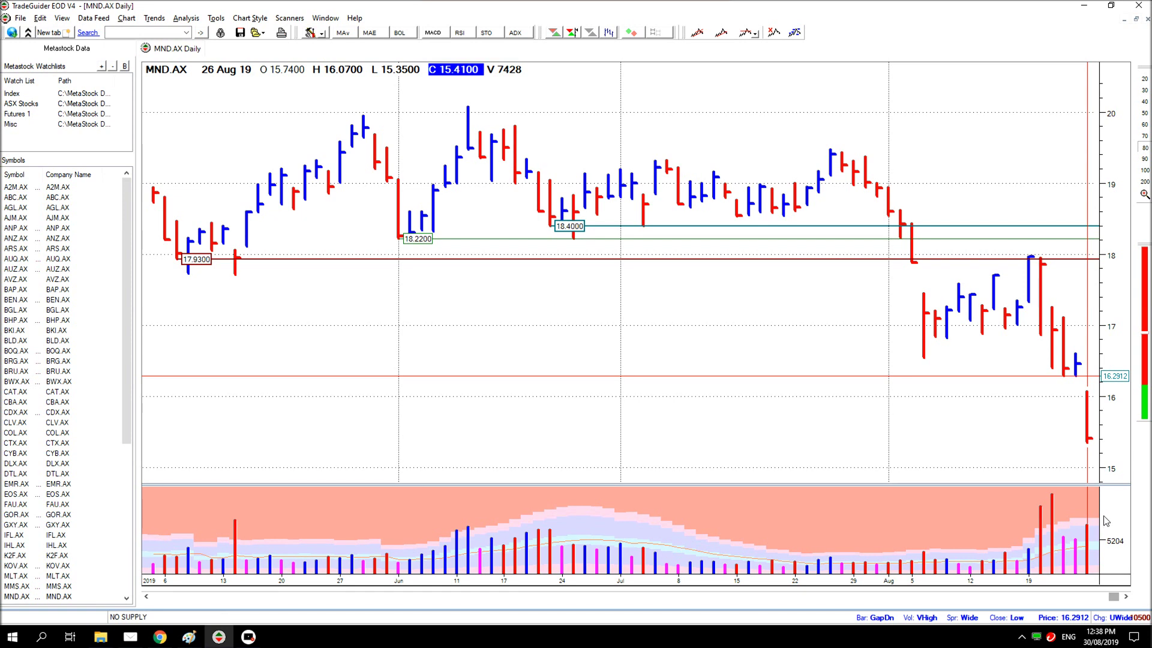
- Advance to 27 August 2019, mark the gap below the 23 August bar, the 26 and 27 August lows and the latest volume, and clear the annotations
click(262, 627)
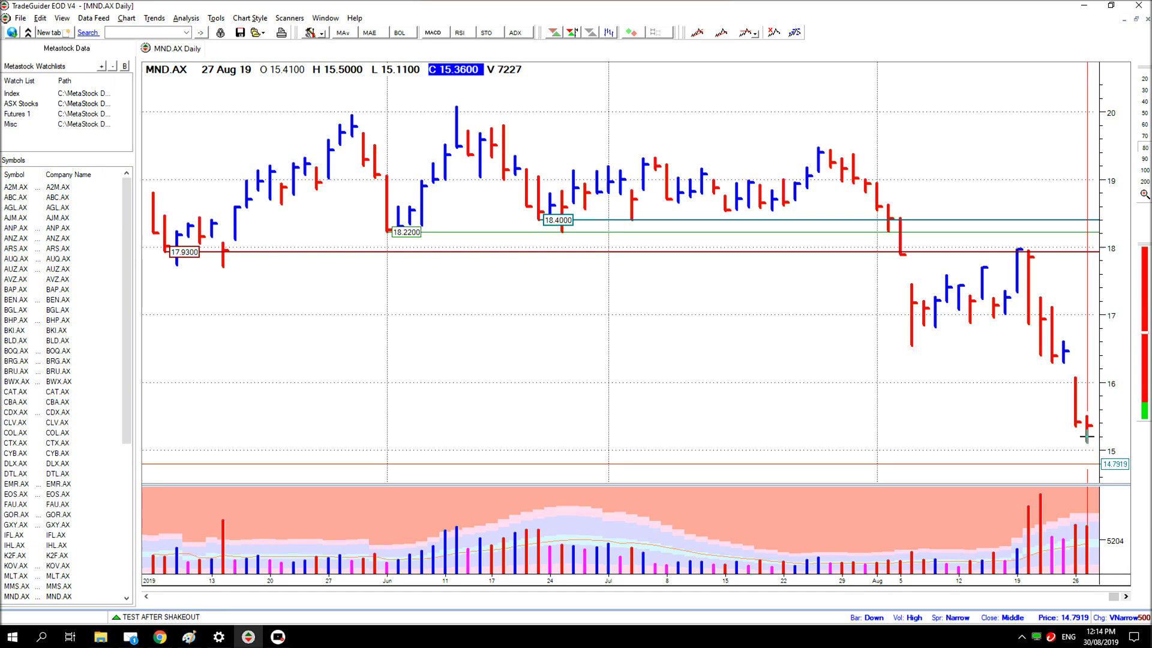
click(1087, 480)
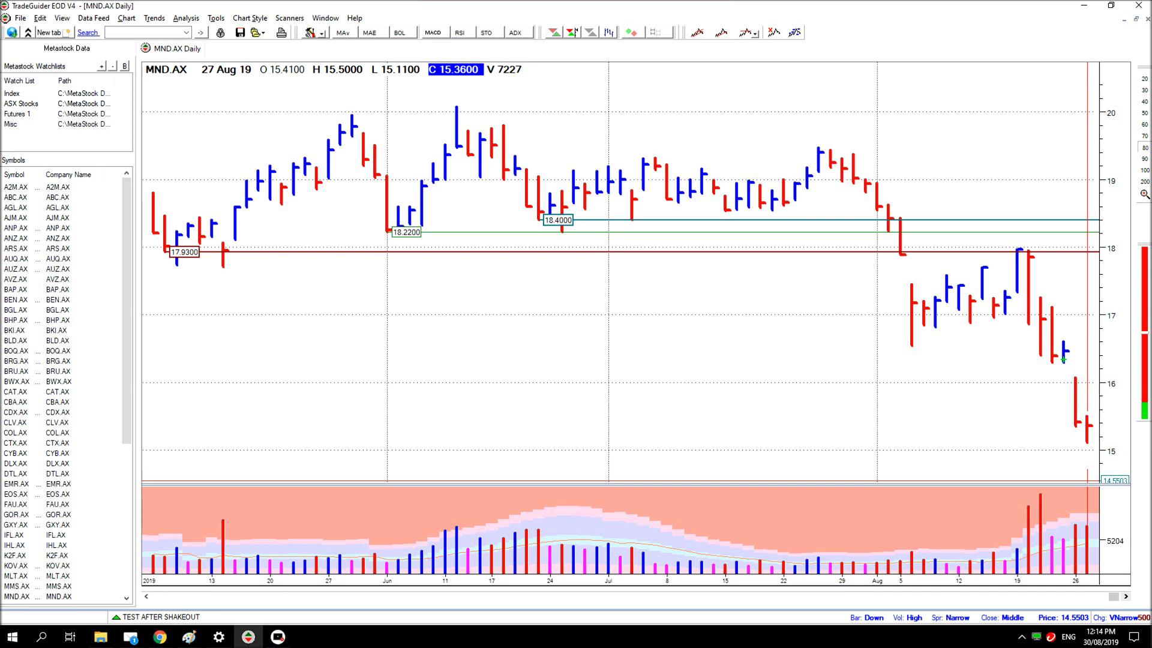
click(1068, 427)
click(1075, 352)
drag(1075, 353, 1075, 376)
drag(1075, 472, 1085, 445)
drag(1091, 517, 1119, 482)
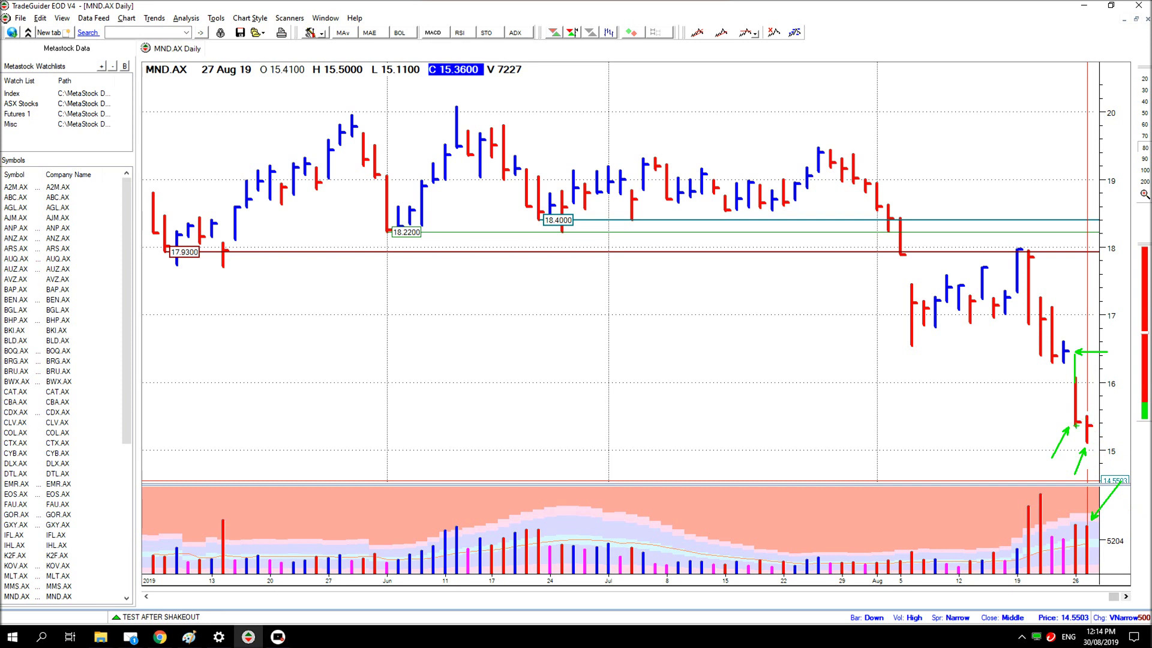
drag(1078, 411, 1101, 448)
drag(1065, 340, 1091, 296)
key(Escape)
- Advance to 28 August 2019, draw green lines at the 27 August high and low and an arrow to the latest volume bar, and clear them
click(1126, 596)
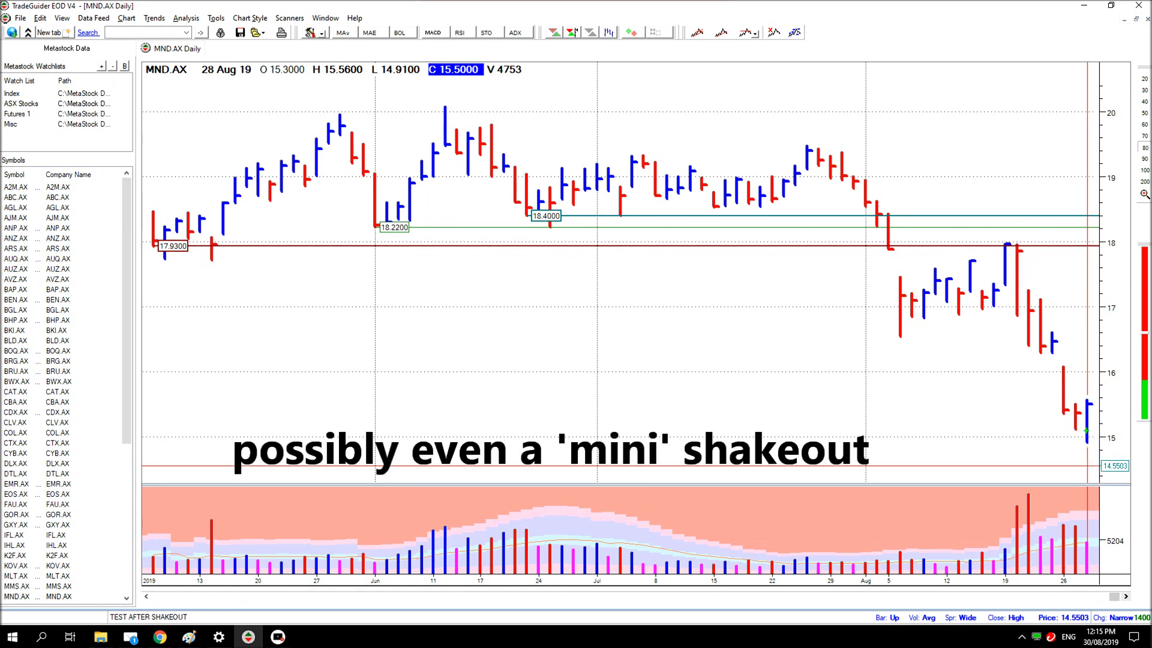
drag(1074, 430, 1107, 429)
drag(1074, 405, 1108, 404)
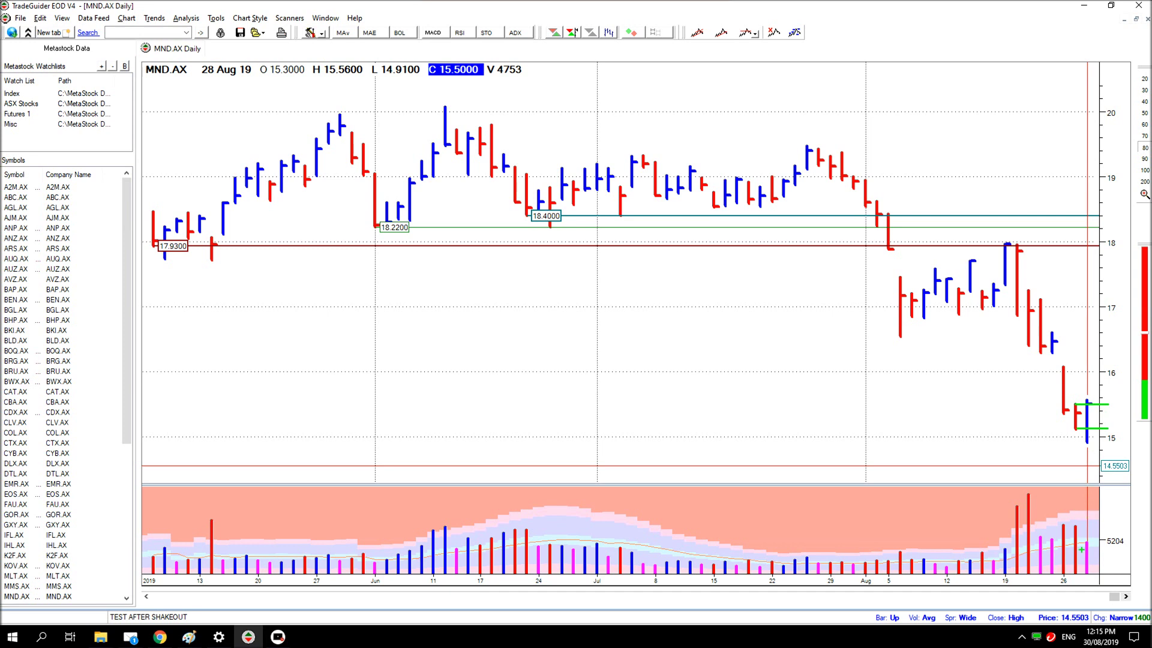
drag(1087, 540, 1113, 500)
right_click(1077, 472)
- Advance the chart to 29 August 2019 and draw green arrows to that bar's high, its low and its volume bar
click(1127, 596)
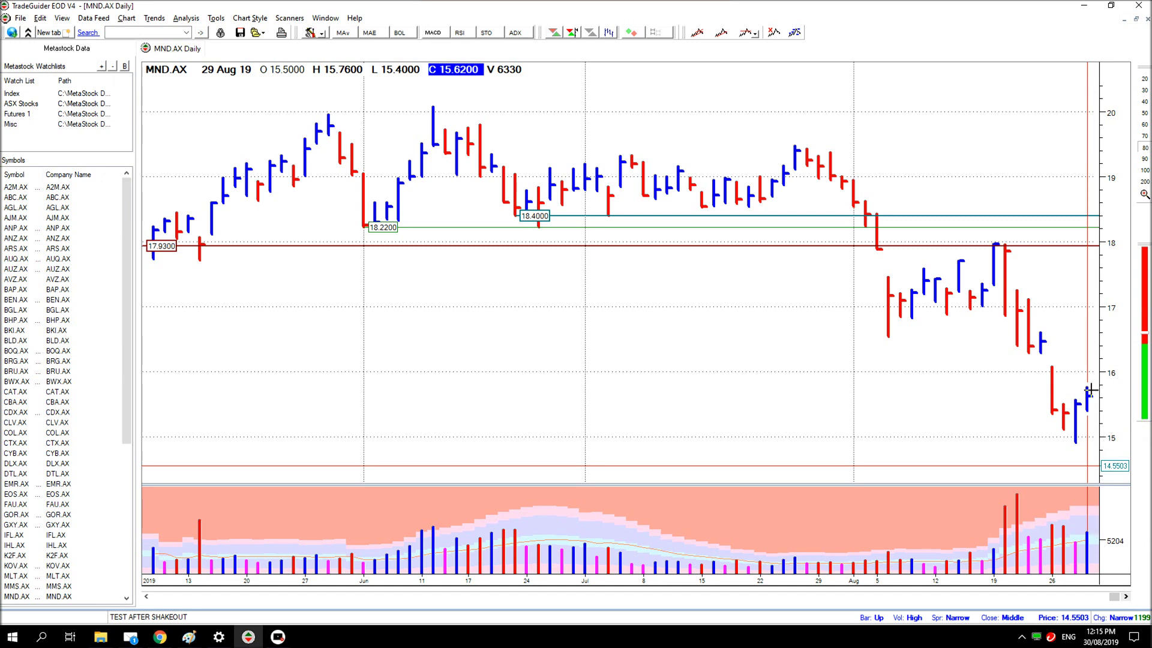
drag(1085, 382, 1082, 360)
drag(1087, 528, 1121, 490)
drag(1091, 420, 1106, 449)
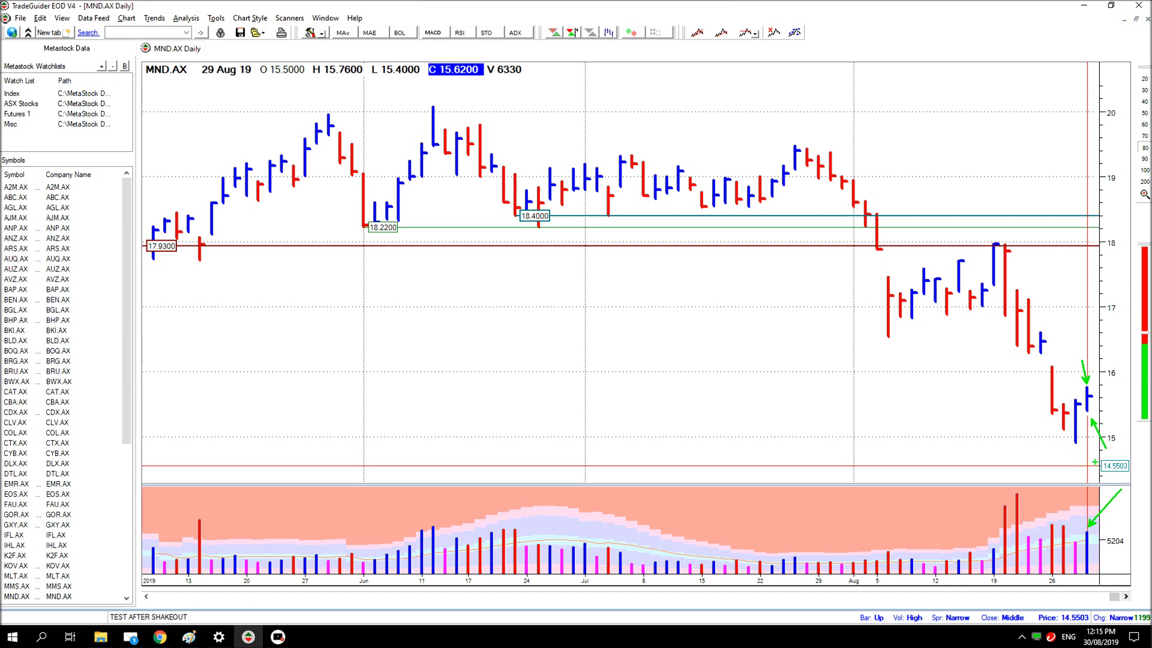